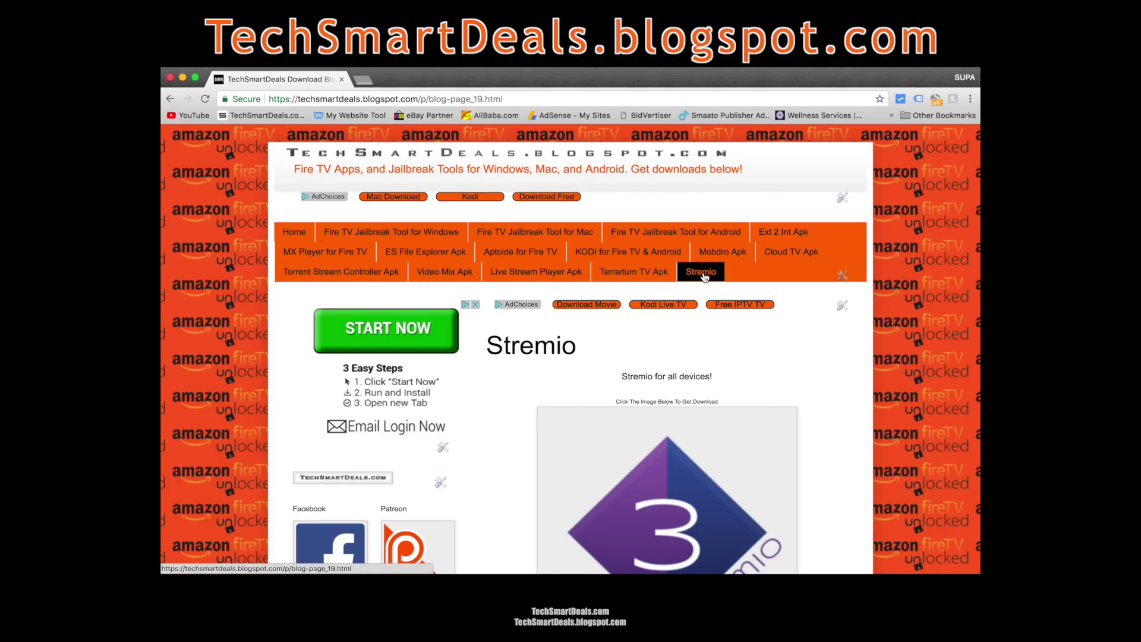
Open the Stremio Downloads page from TechSmartDeals and scroll to the Windows, Mac, Linux and Android links
scroll(538, 357, "down", 3)
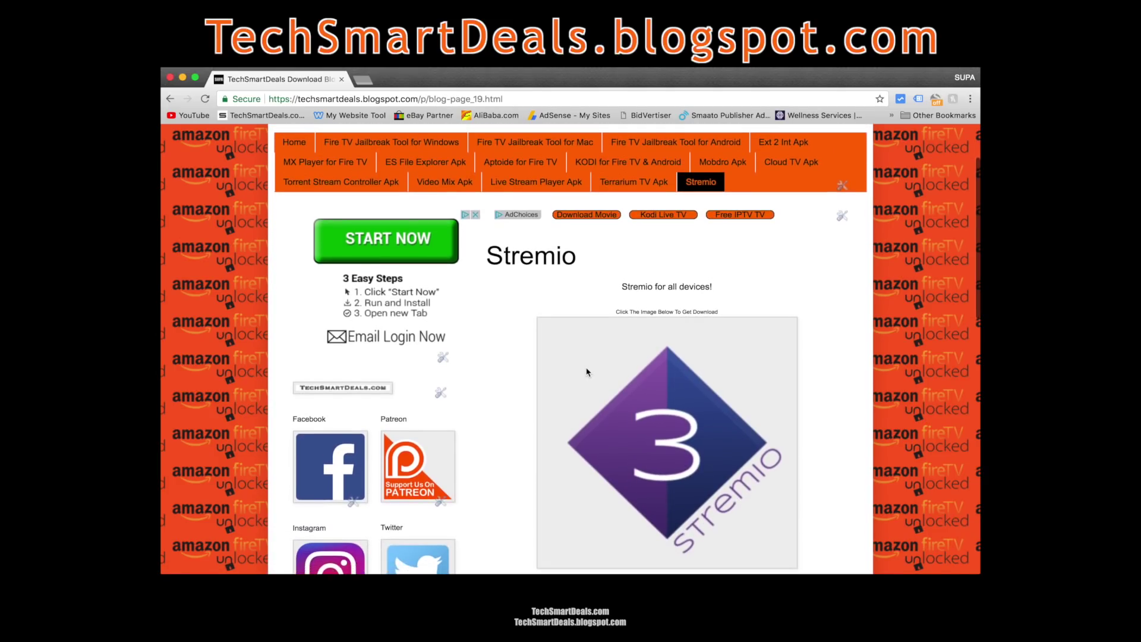
left_click(671, 445)
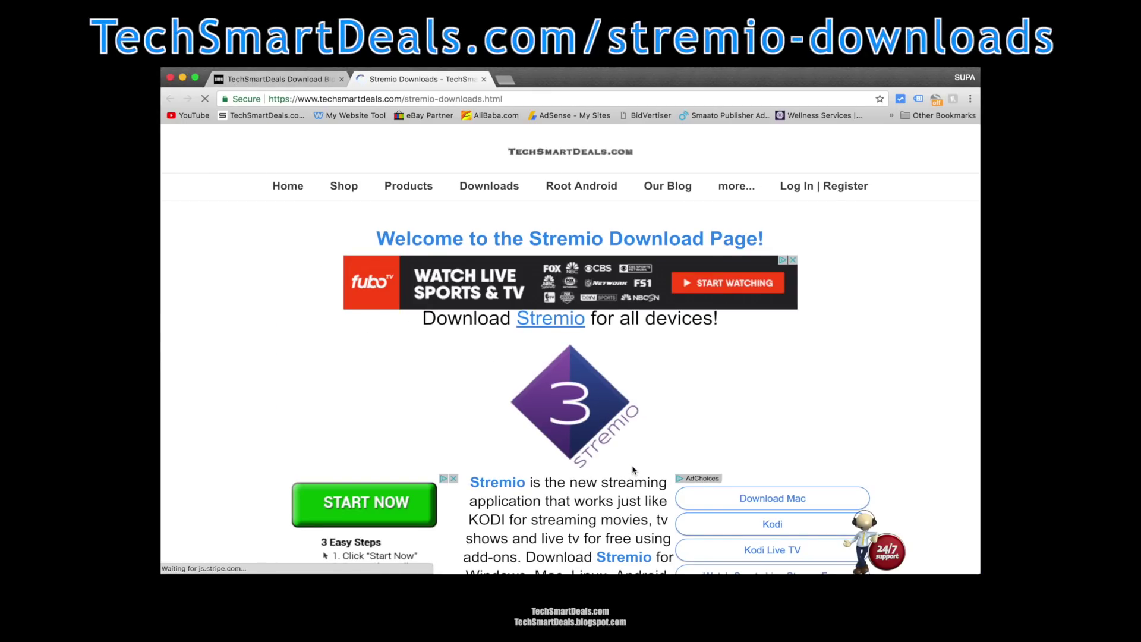
scroll(634, 470, "down", 5)
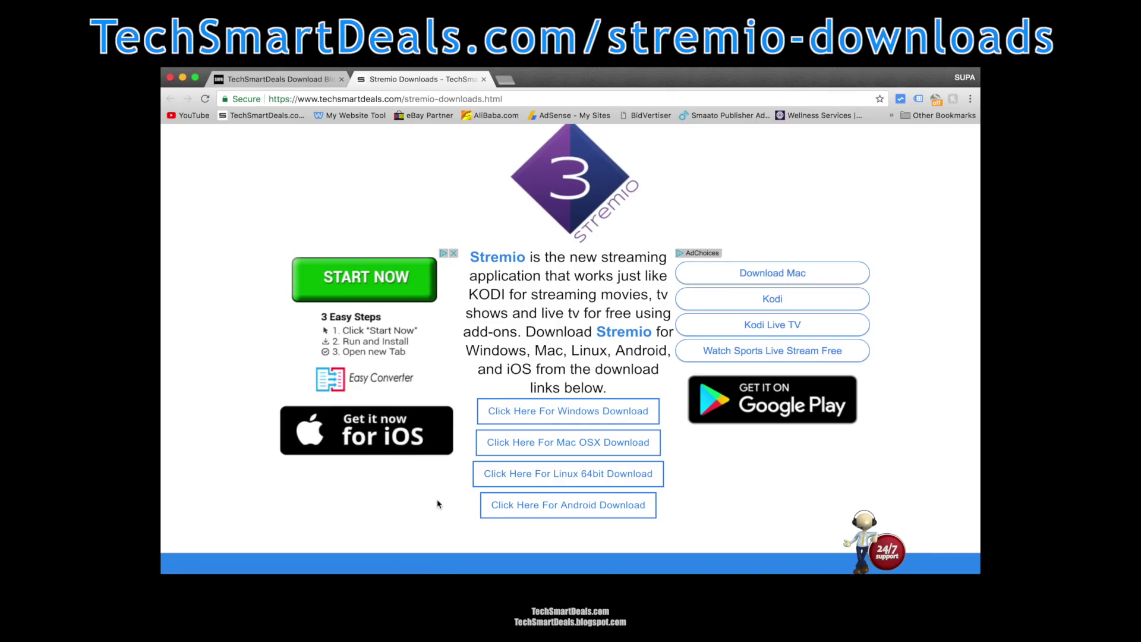
Download the Mac installer stremio_4.0.2.dmg into Downloads and open the disk image
left_click(580, 446)
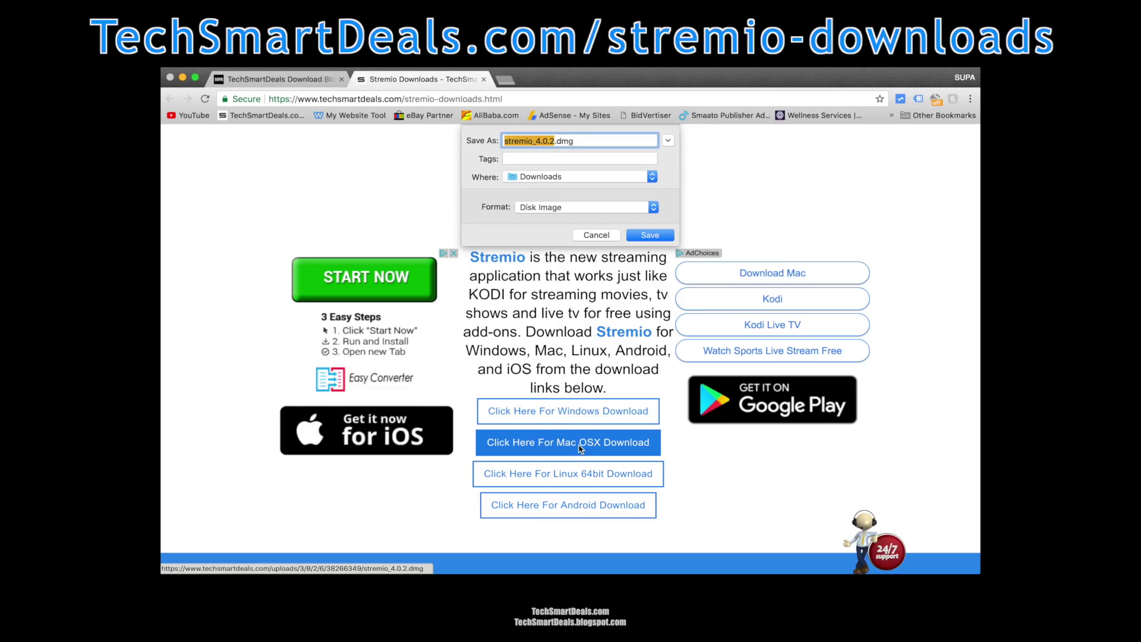
left_click(652, 179)
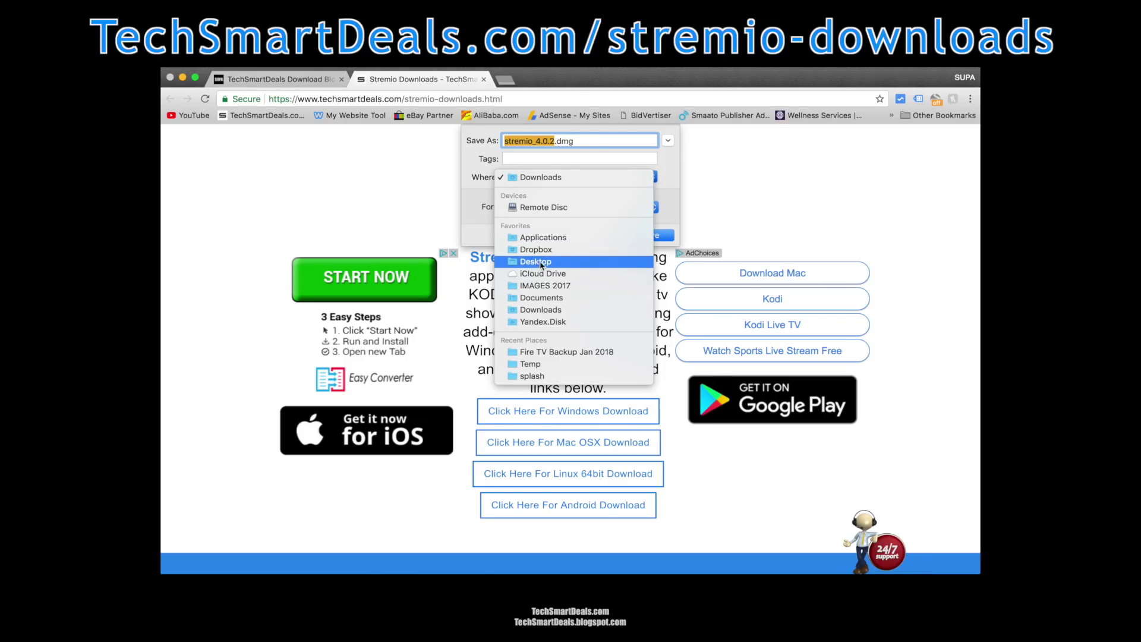
left_click(671, 189)
left_click(648, 235)
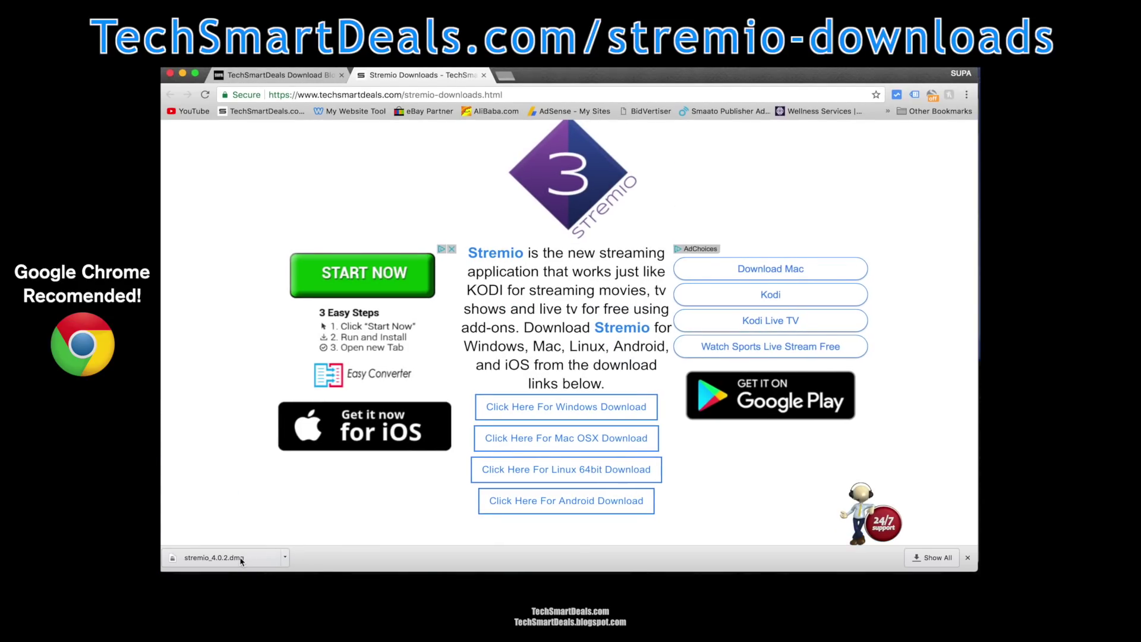
left_click(241, 558)
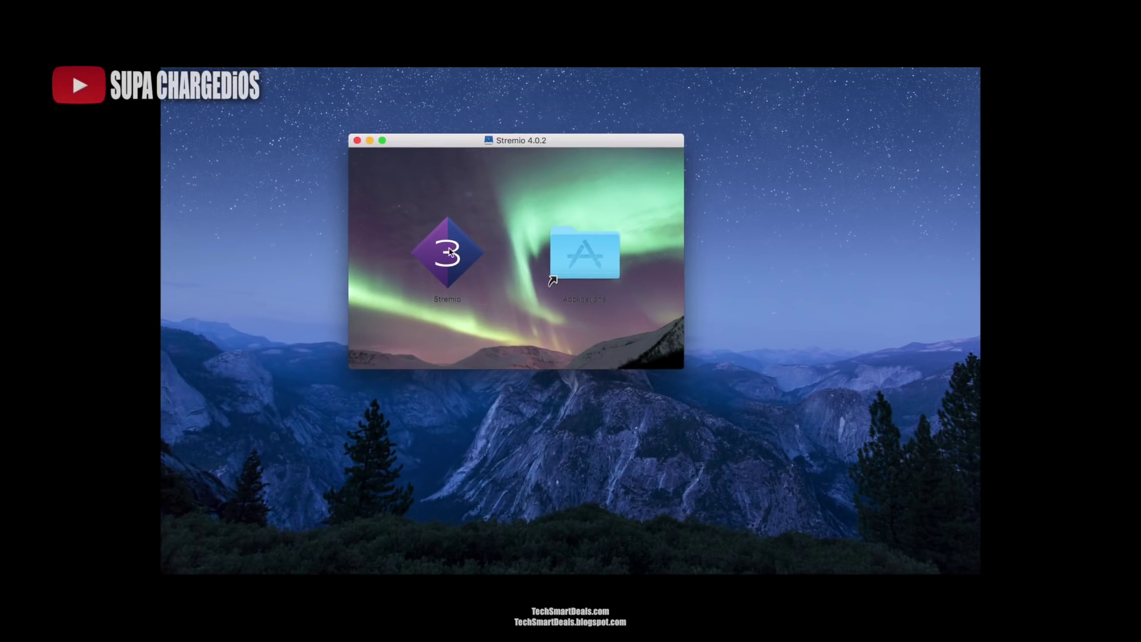
left_click(450, 252)
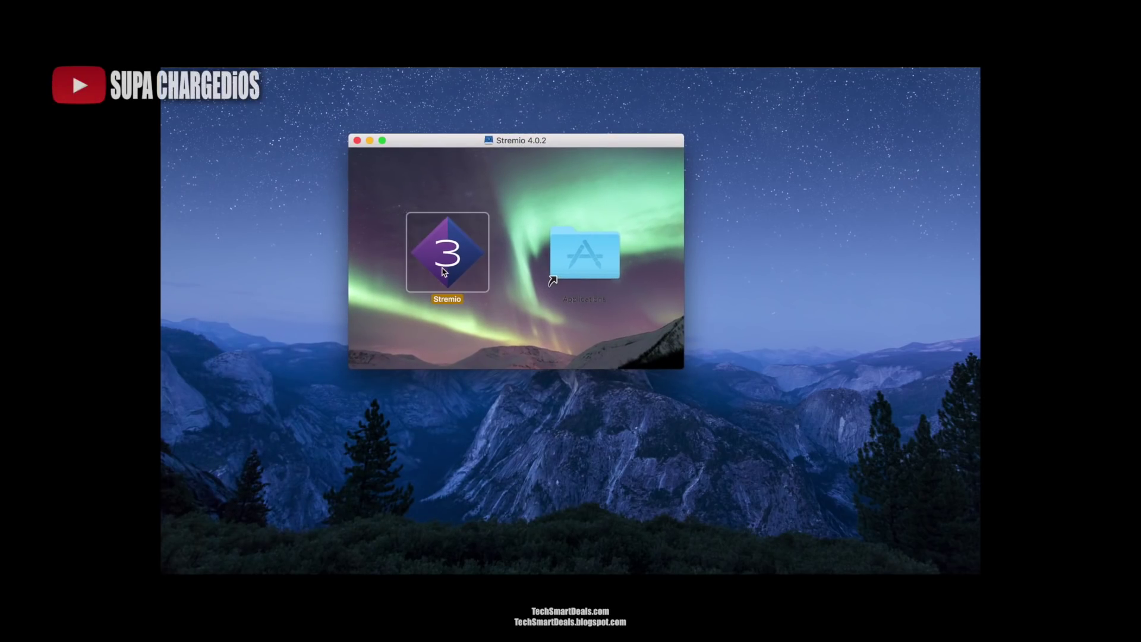
Copy Stremio into Applications and launch it from the Applications folder
left_click_drag(446, 262, 571, 330)
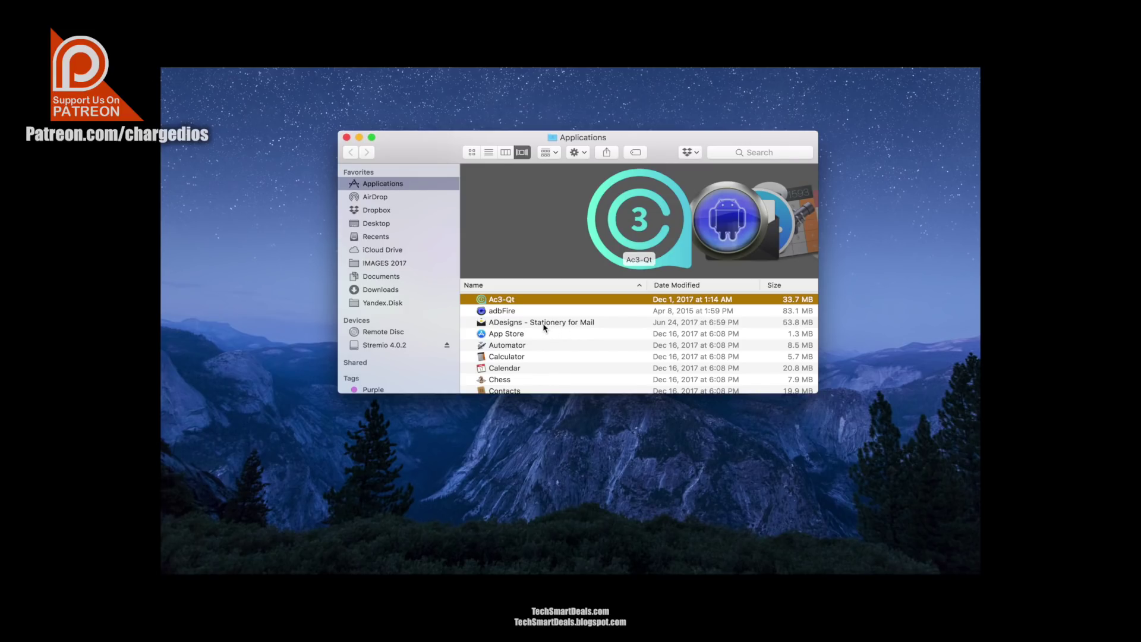
scroll(523, 351, "down", 10)
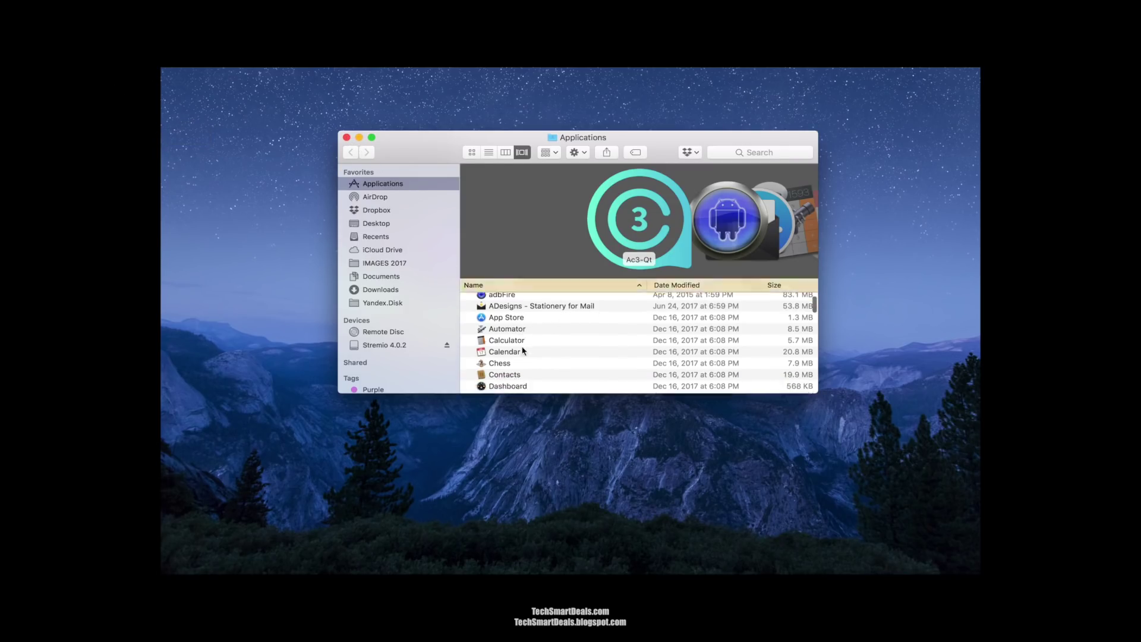
scroll(523, 350, "down", 5)
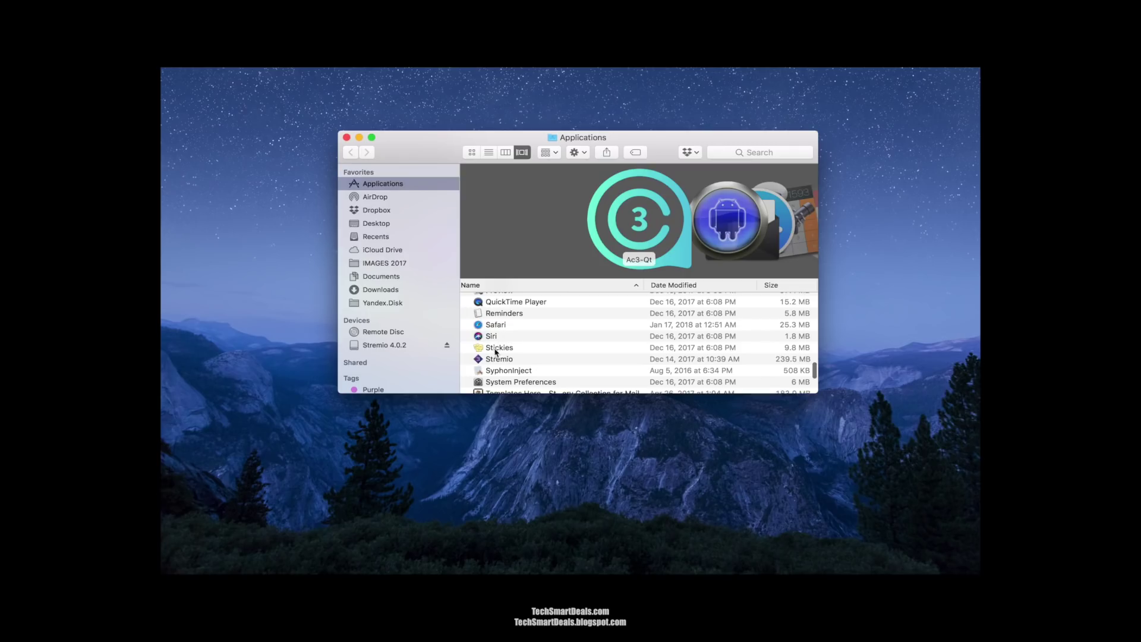
left_click(499, 359)
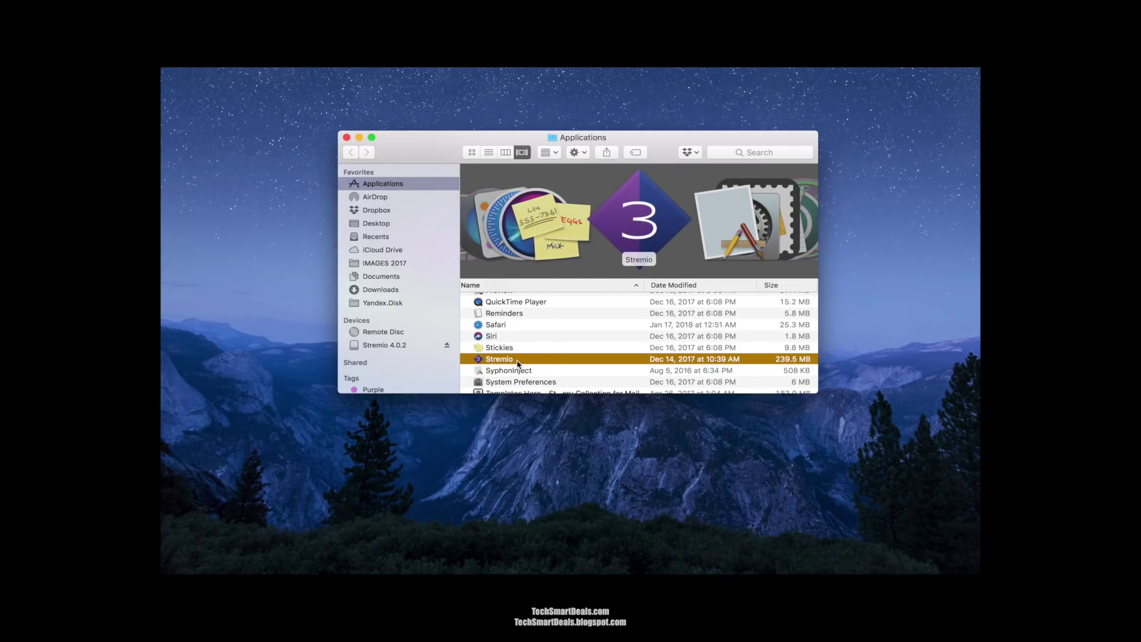
double_click(517, 361)
Close the Finder windows and approve opening the app downloaded from the Internet
left_click(347, 137)
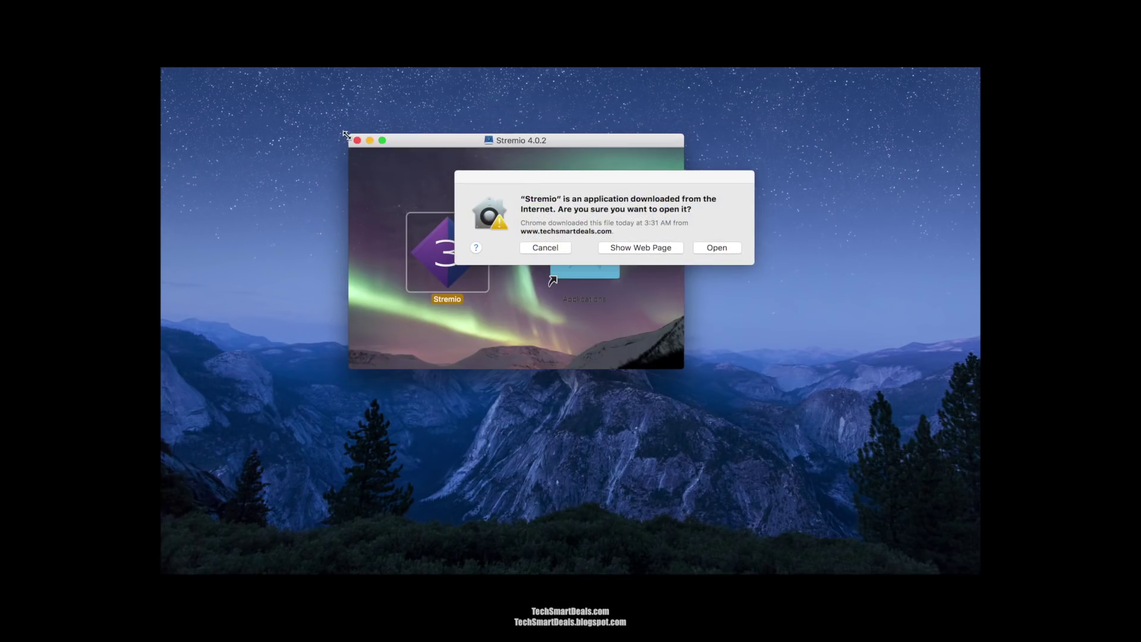
left_click(359, 137)
left_click(730, 252)
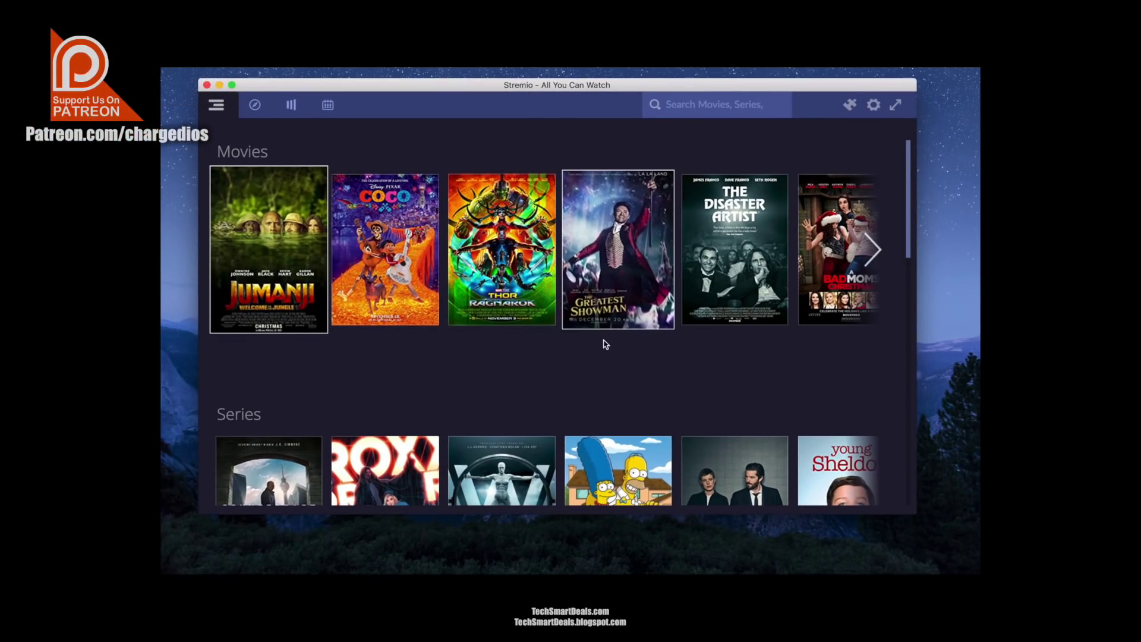
Scroll through Stremio's Board of Movies and Series
scroll(604, 345, "down", 8)
scroll(604, 344, "down", 3)
scroll(604, 344, "up", 15)
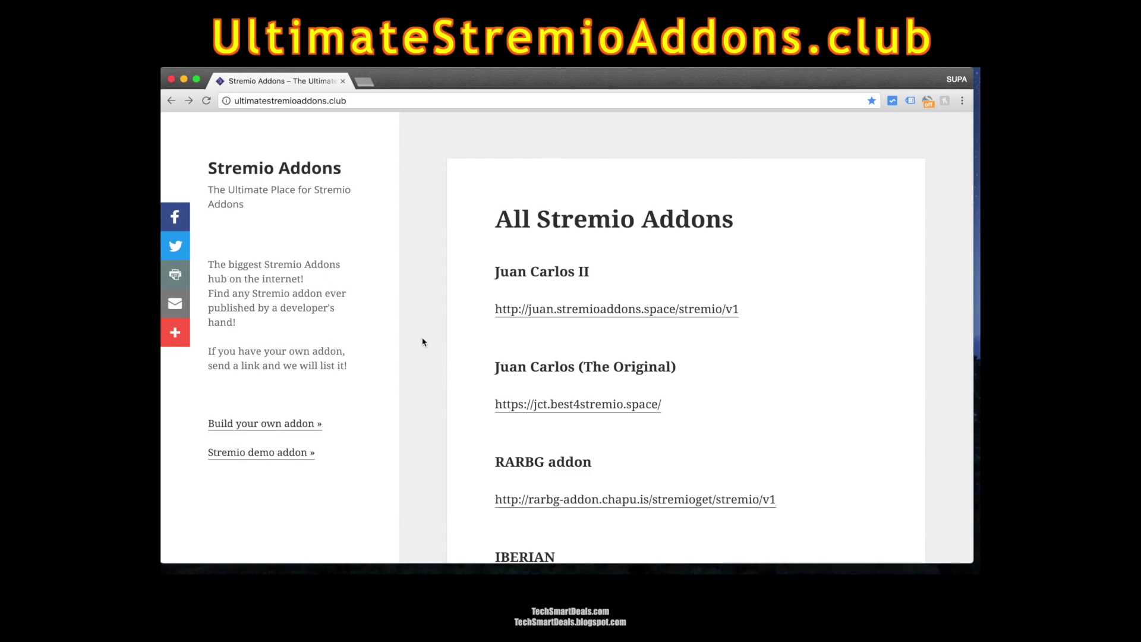
Scroll the addon list and open the Popcorn Time link (pct.best4stremio.space/stremio/v1)
scroll(423, 341, "down", 3)
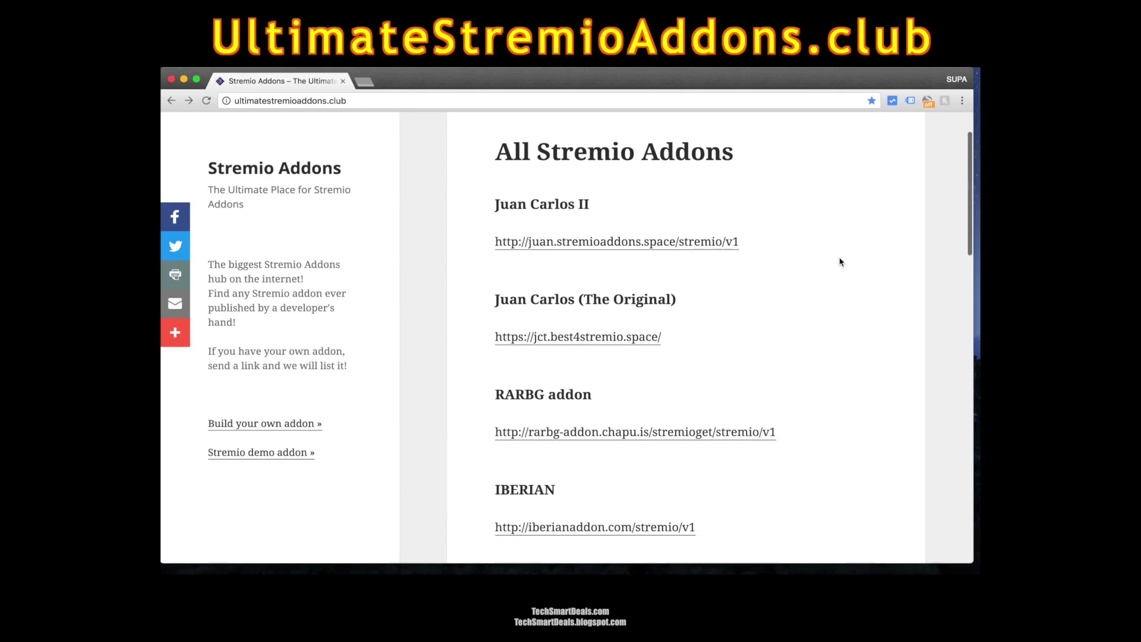
scroll(872, 272, "down", 3)
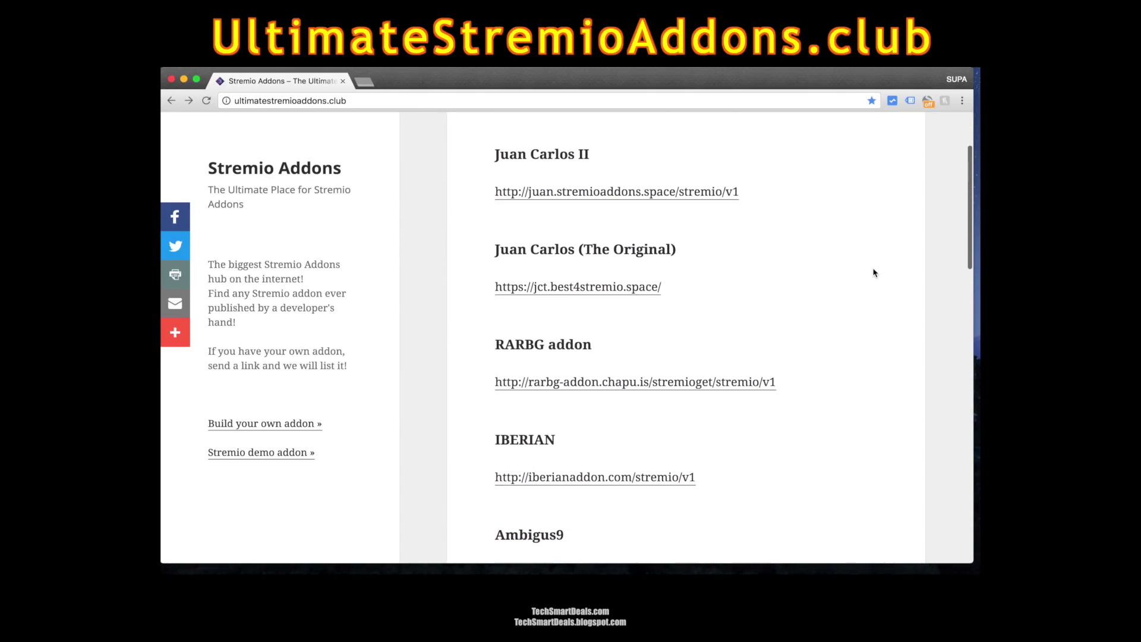
scroll(872, 272, "down", 6)
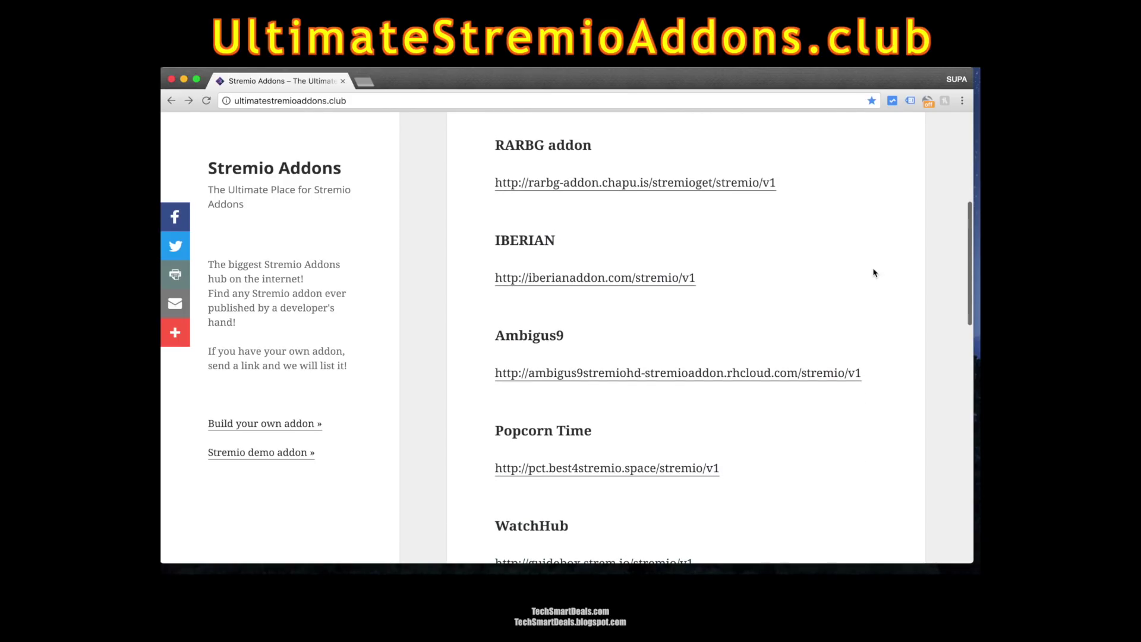
scroll(873, 273, "down", 2)
scroll(659, 318, "down", 3)
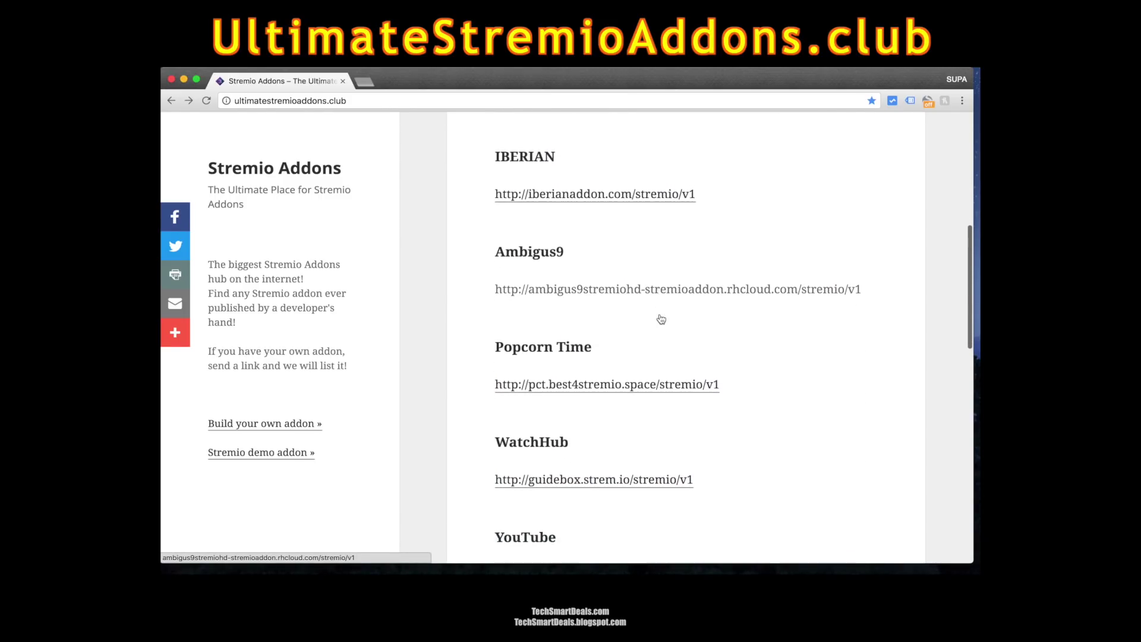
left_click(593, 349)
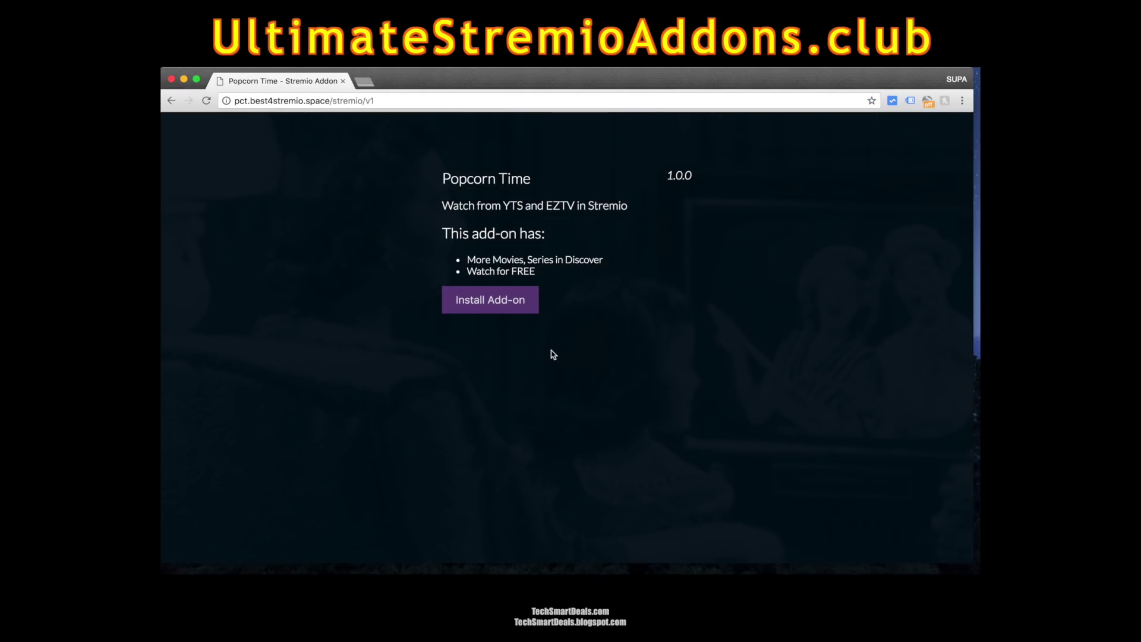
Install Popcorn Time v1.0.0 into Stremio from Chrome and dismiss the confirmation notice
left_click(502, 312)
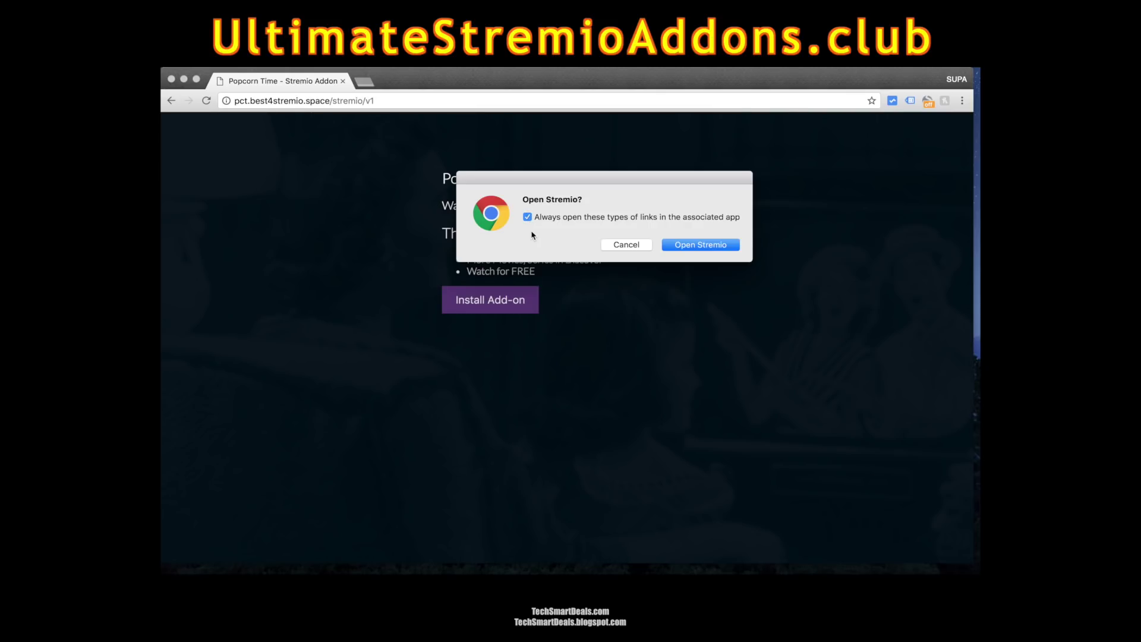
left_click(721, 249)
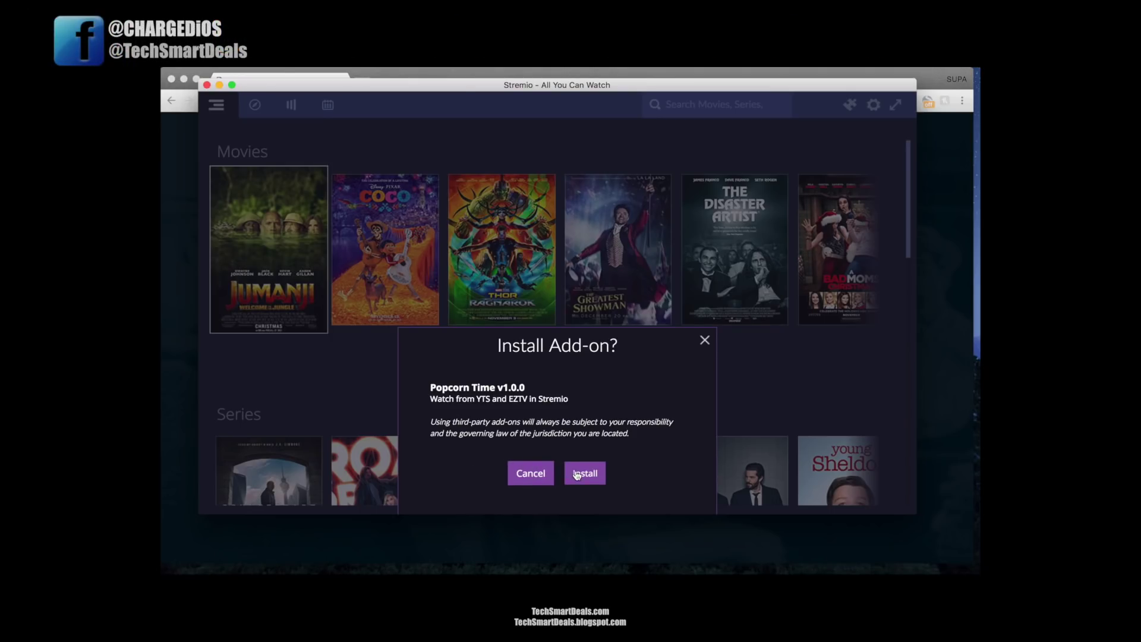
left_click(598, 484)
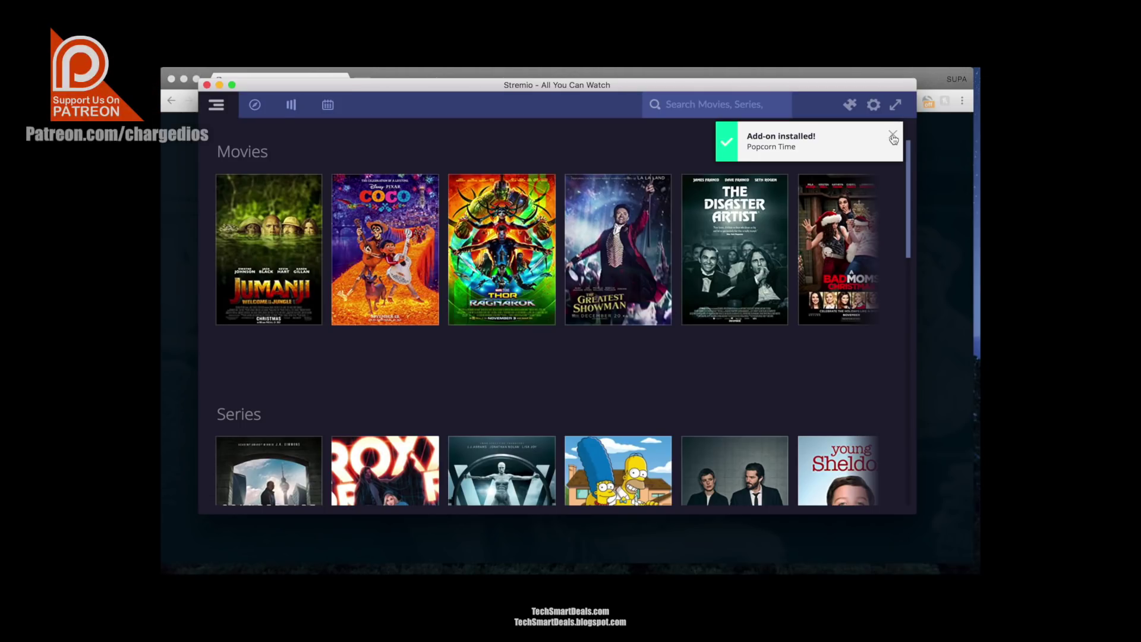
left_click(893, 139)
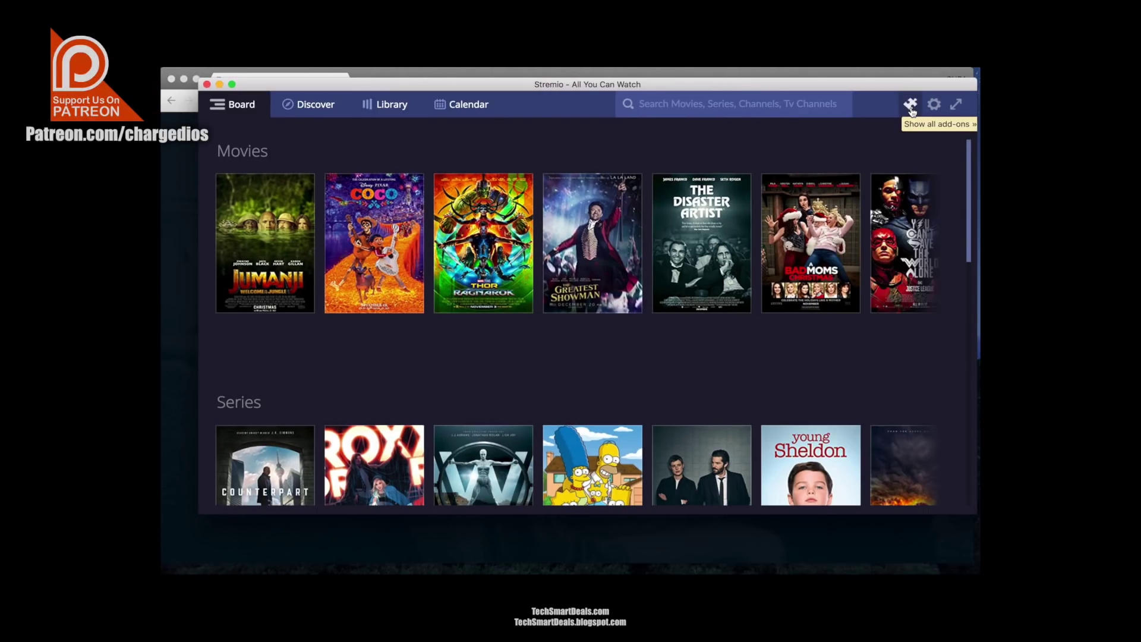
Open Stremio's add-ons view and scroll to My Add-ons to confirm Popcorn Time is listed
left_click(911, 106)
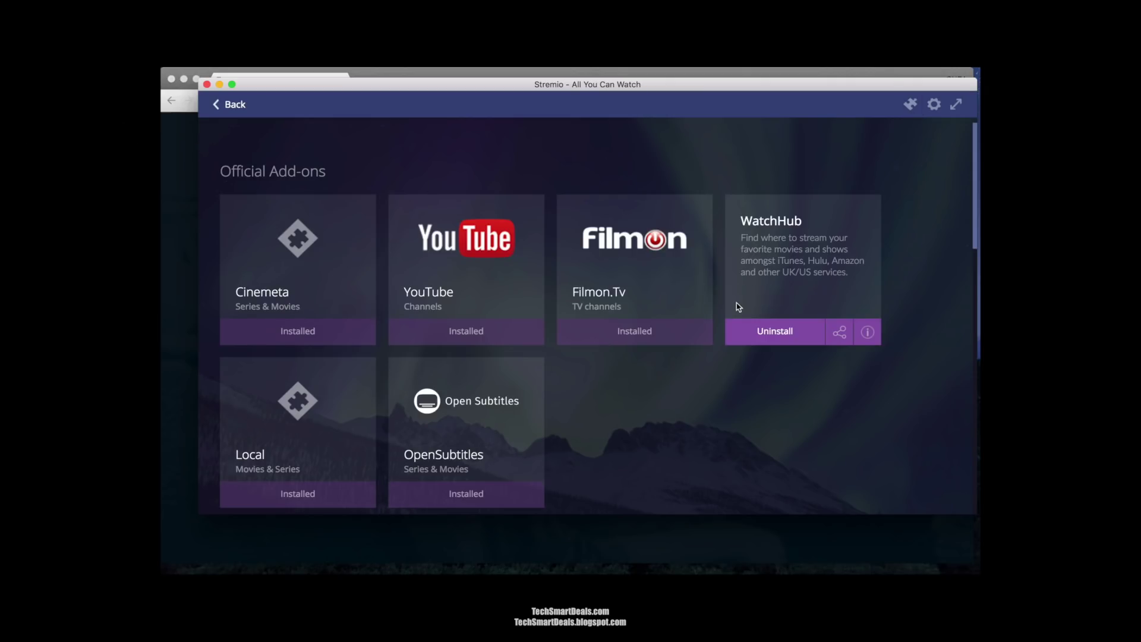
scroll(693, 410, "down", 1)
scroll(693, 410, "down", 15)
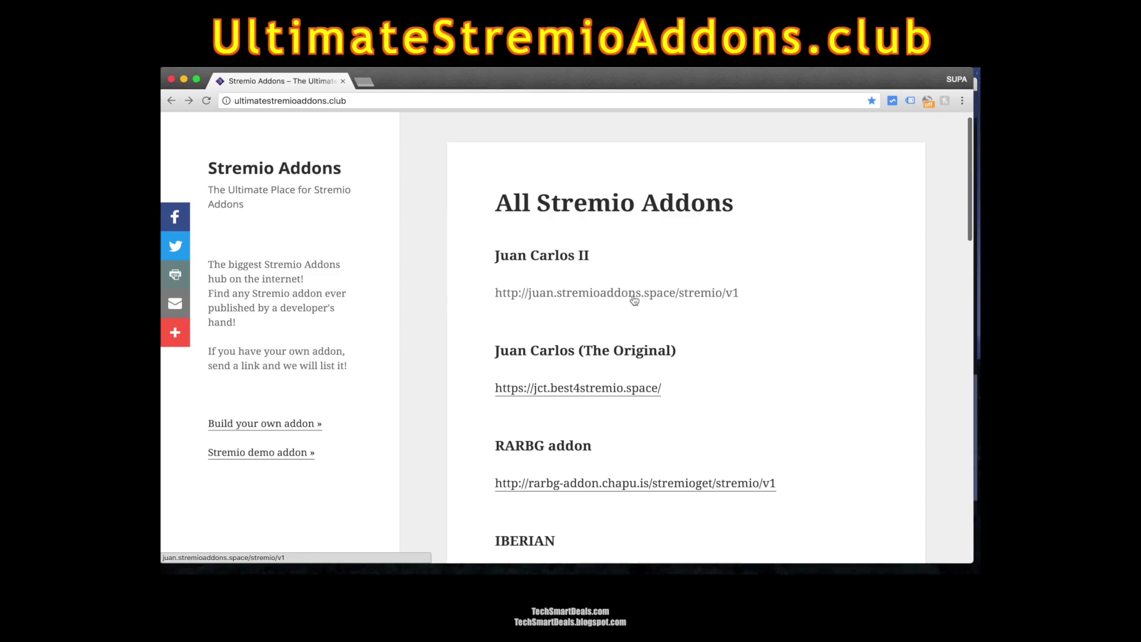
Open the Juan Carlos II add-on page and install Juan Carlos 2 into Stremio
left_click(609, 297)
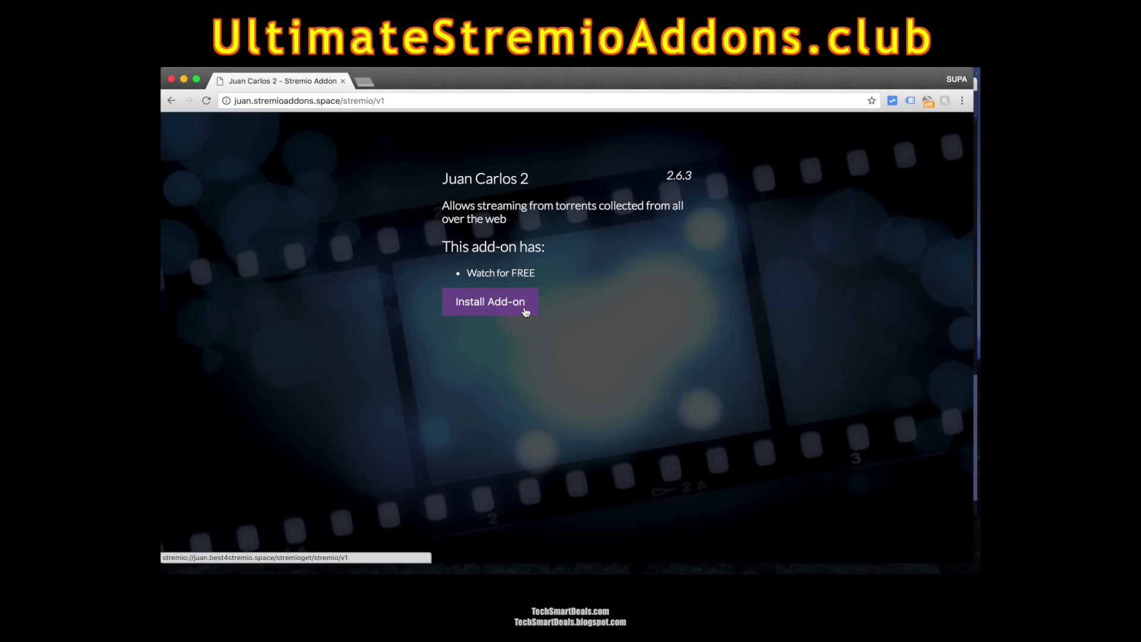
left_click(492, 309)
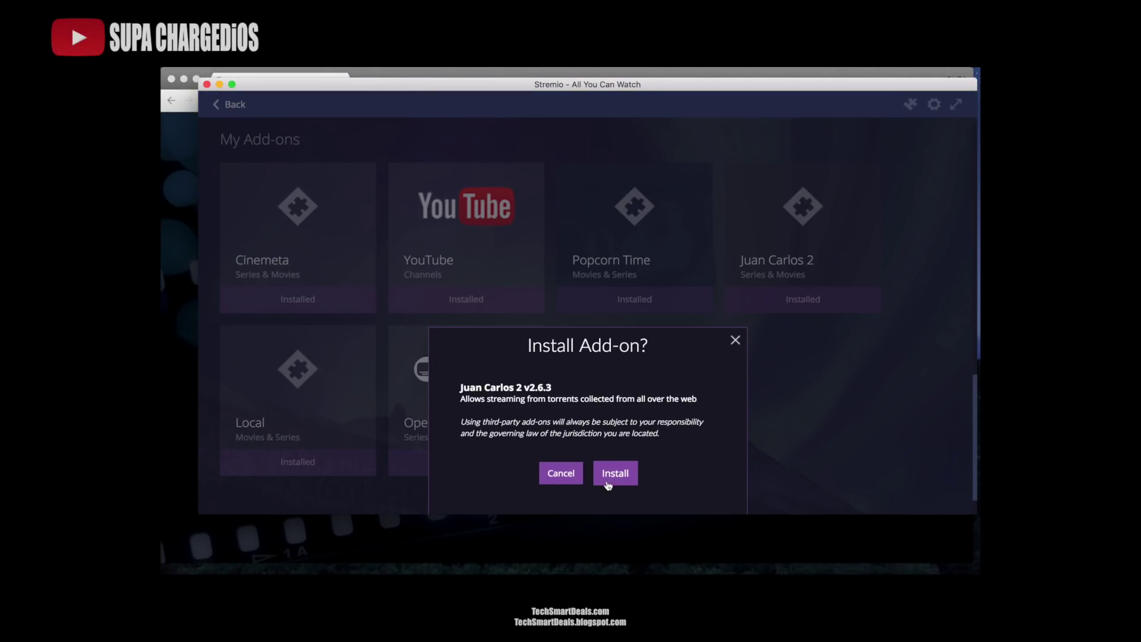
left_click(630, 479)
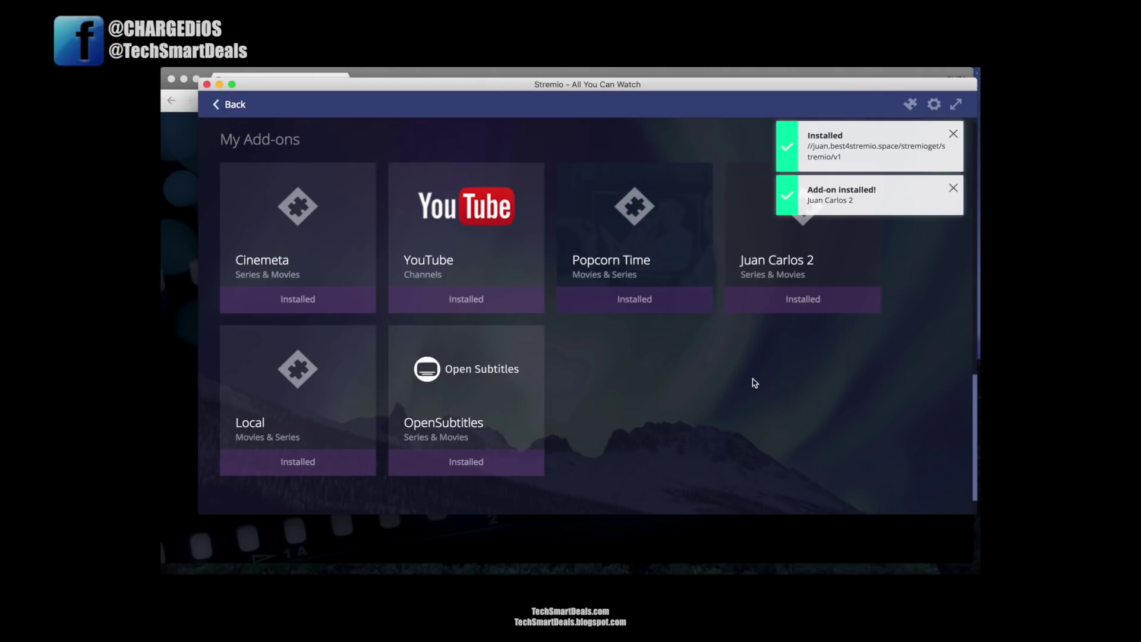
Dismiss the Installed and Add-on installed notices, leaving Juan Carlos 2 v2.6.3 in My Add-ons
mouse_move(870, 224)
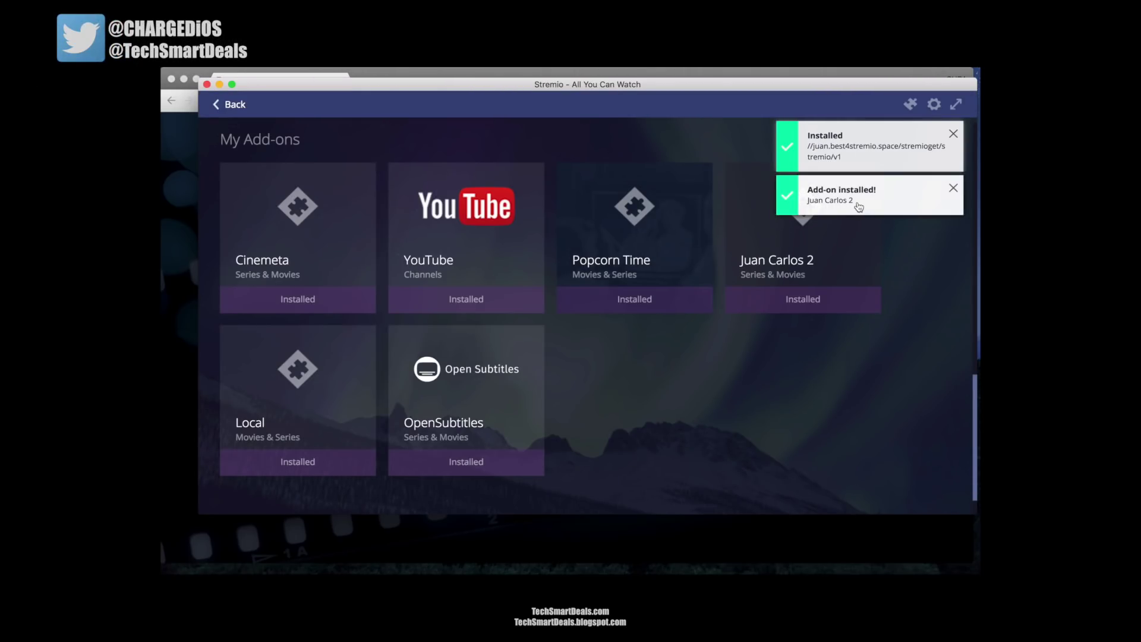
left_click(953, 136)
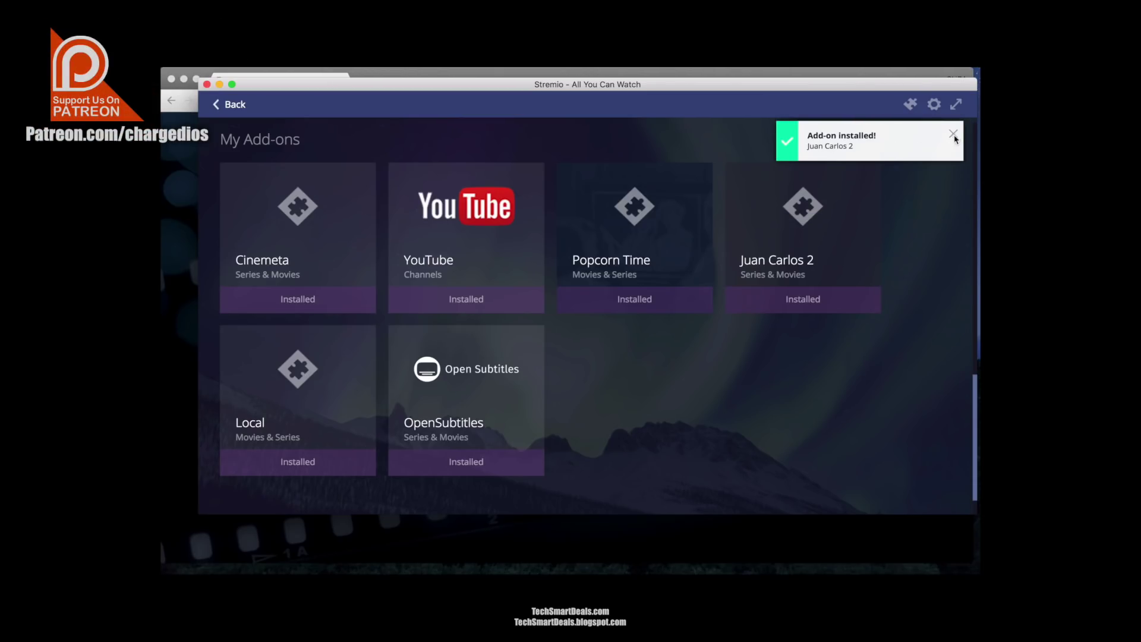
left_click(955, 138)
mouse_move(830, 259)
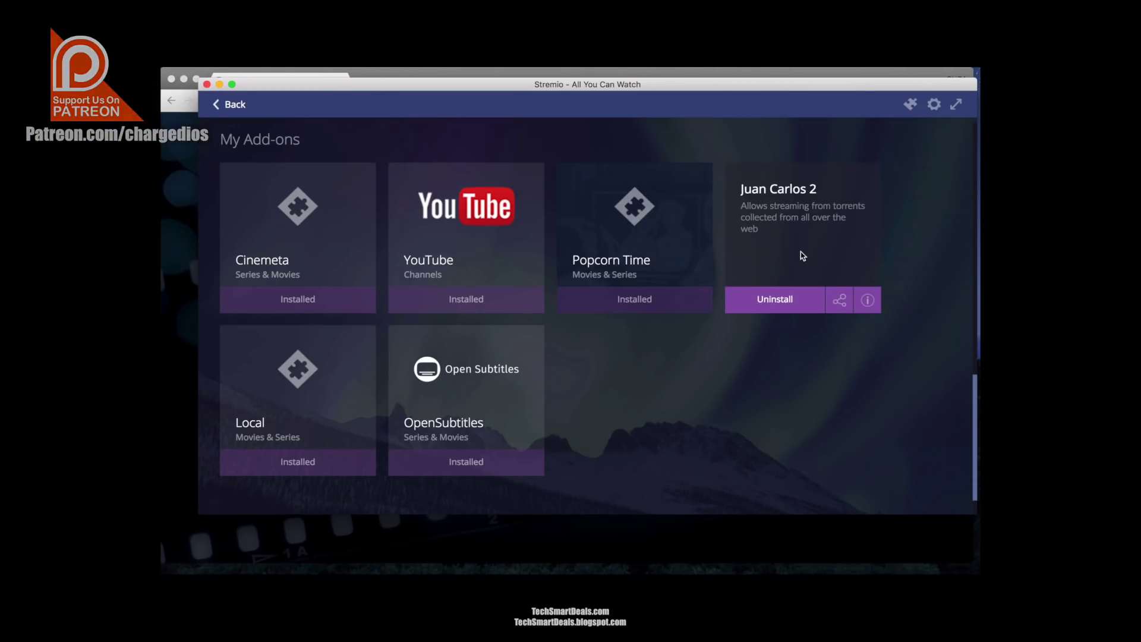
Return to the Board, scroll to the Series row, and open Young Sheldon
left_click(234, 113)
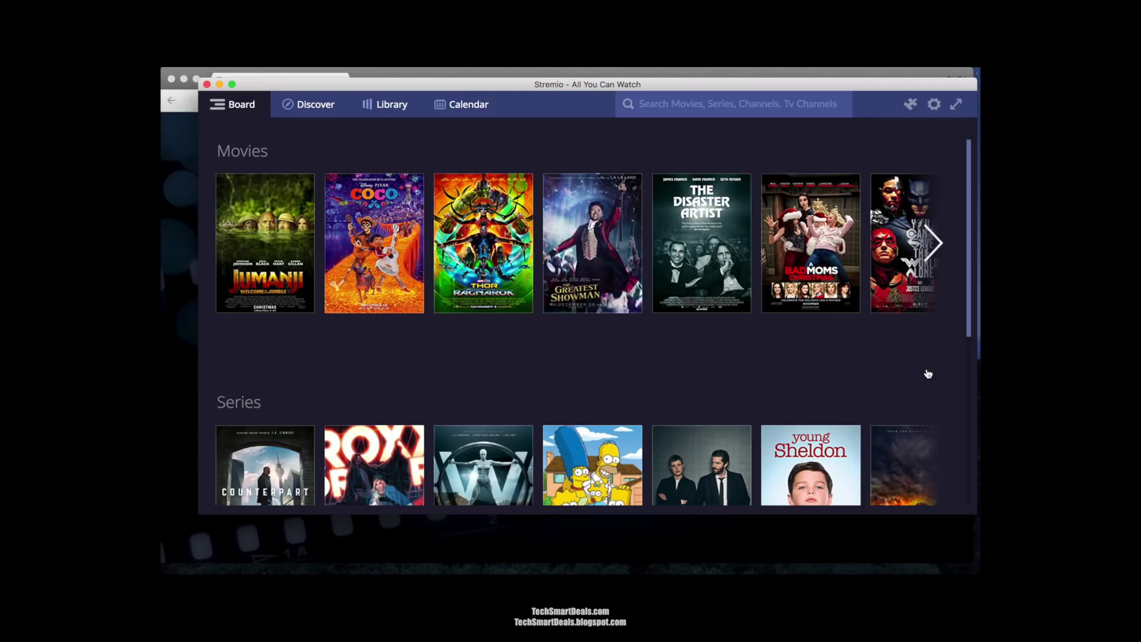
scroll(547, 363, "down", 3)
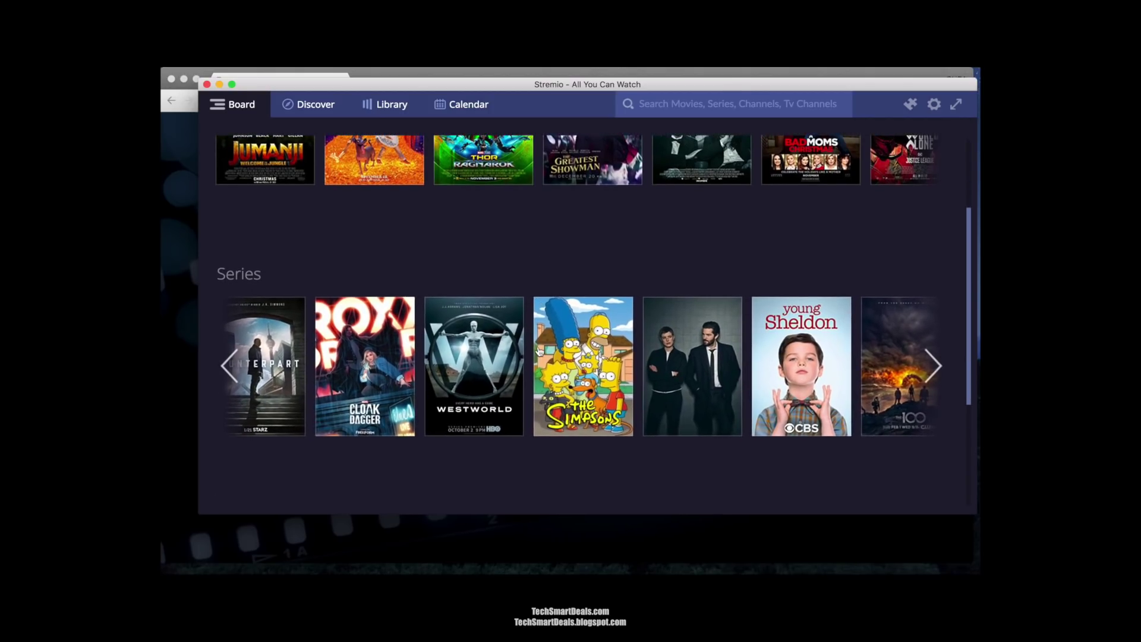
left_click(796, 362)
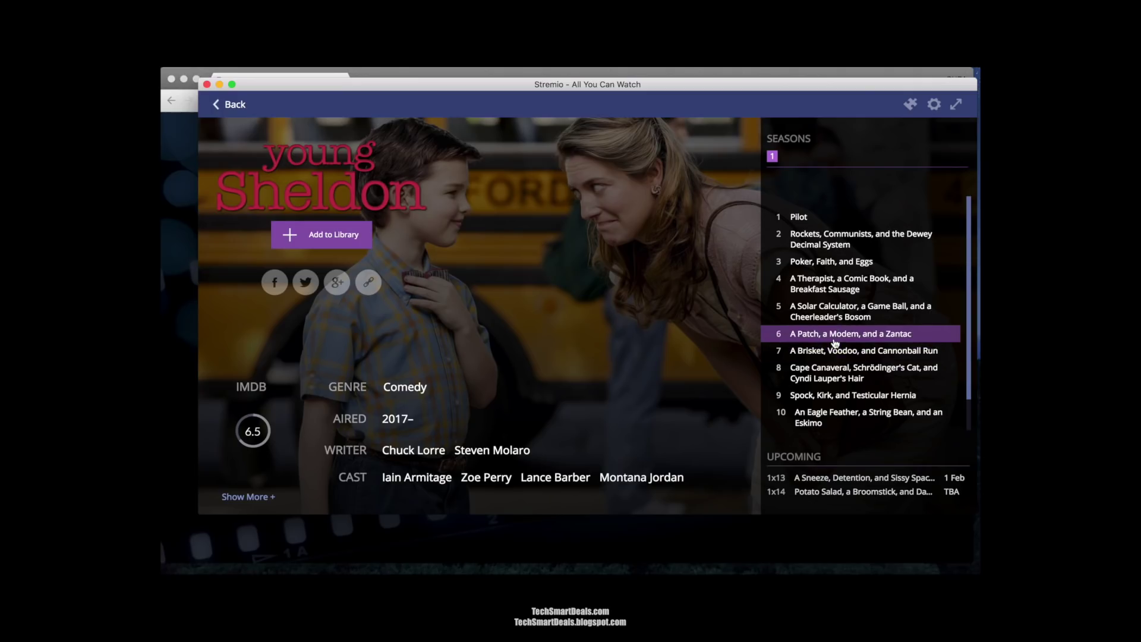
Play Young Sheldon episode 1x12 from the JUAN CARLOS 2 stream and jump to about 14 minutes
scroll(835, 341, "down", 2)
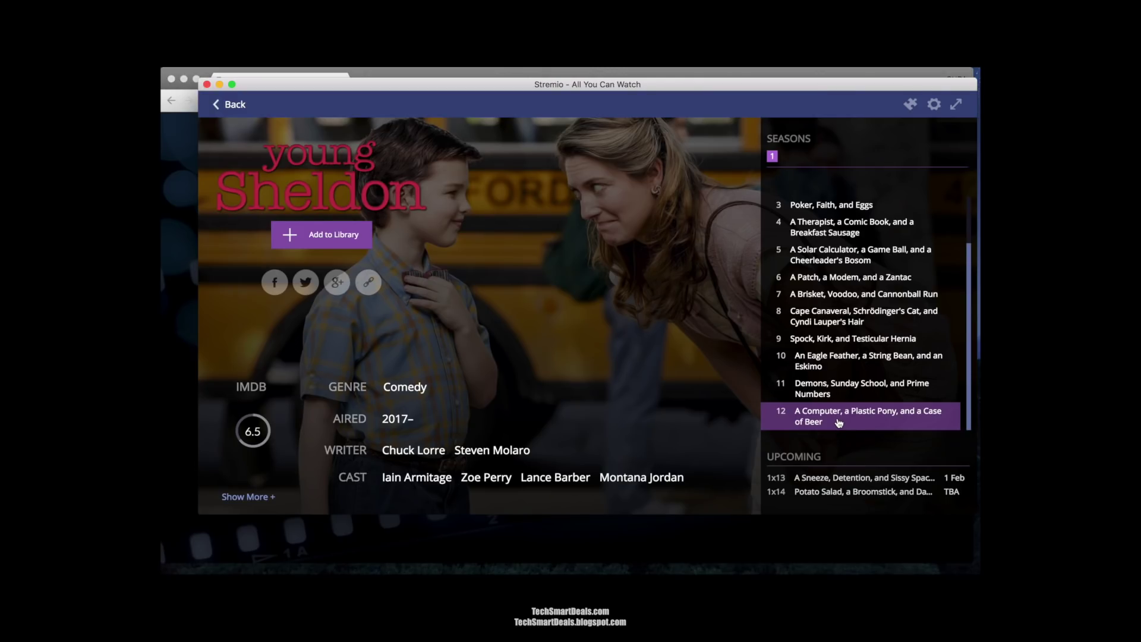
scroll(839, 422, "up", 2)
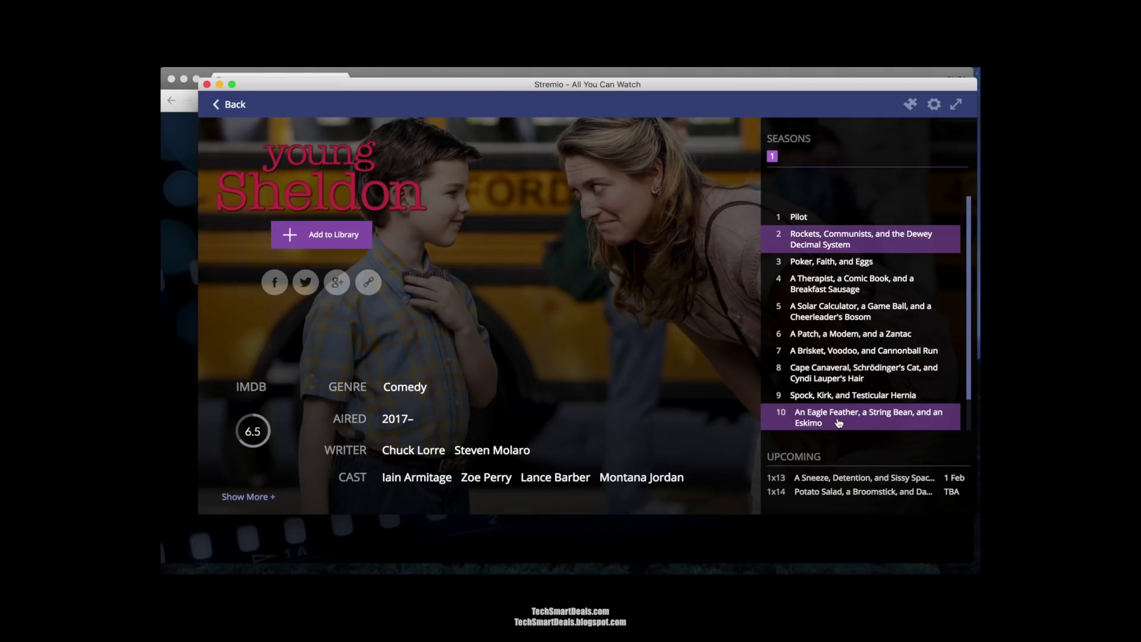
scroll(838, 422, "down", 2)
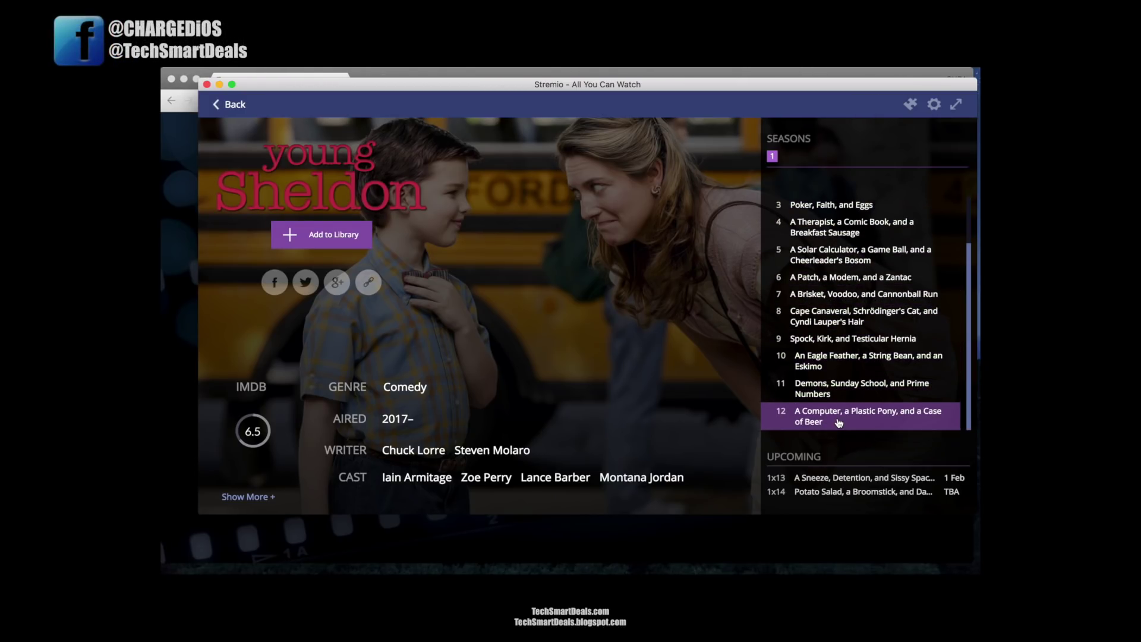
left_click(839, 419)
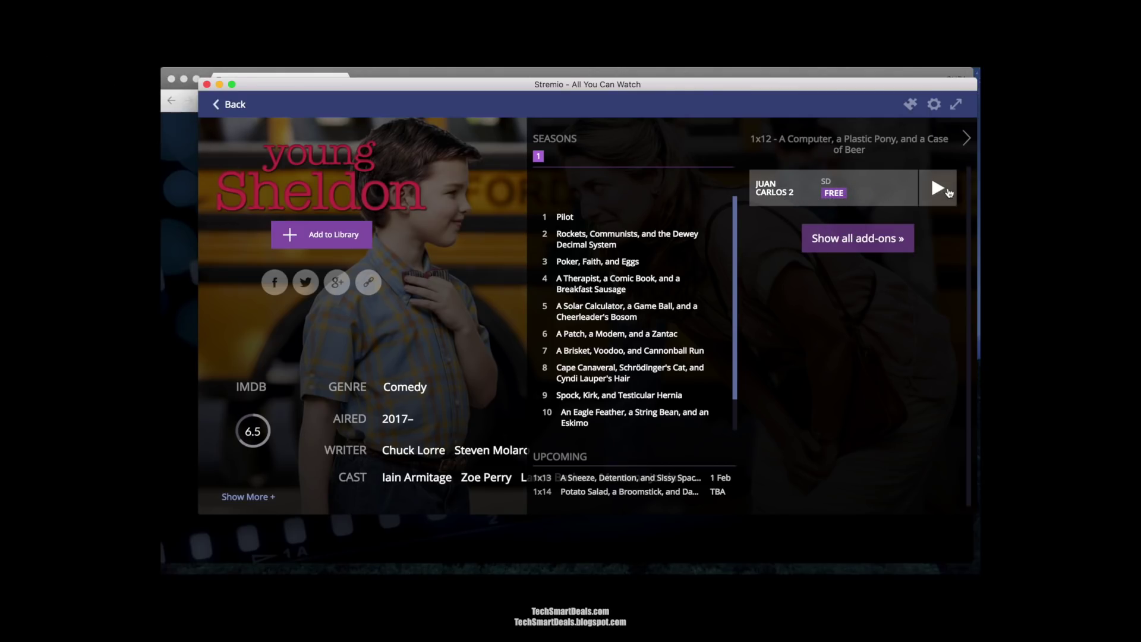
left_click(937, 189)
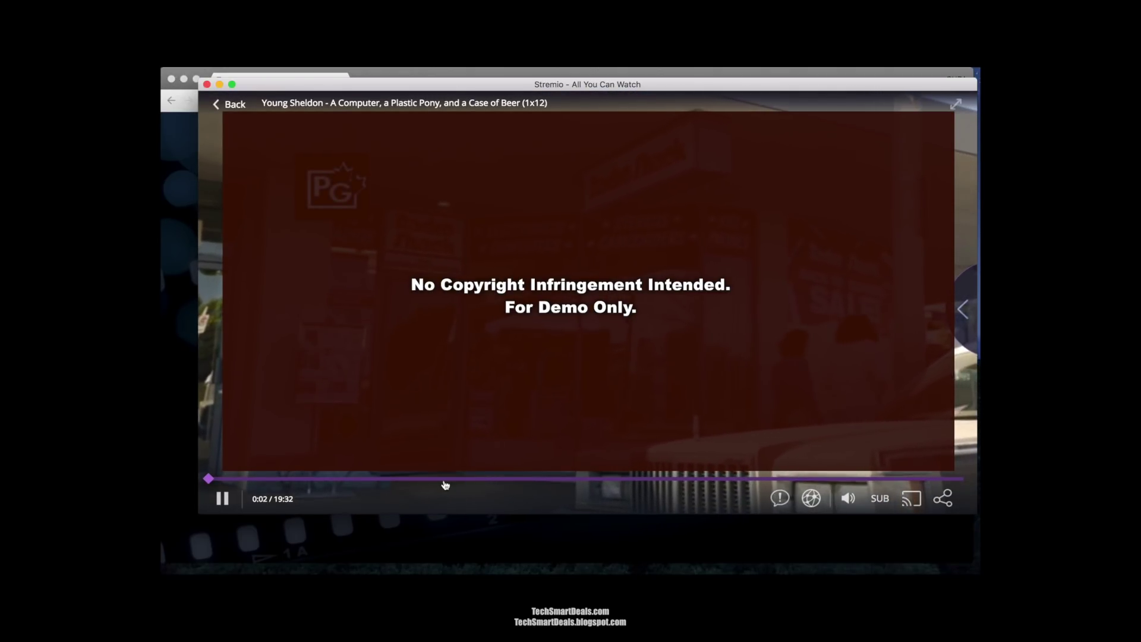
left_click(738, 479)
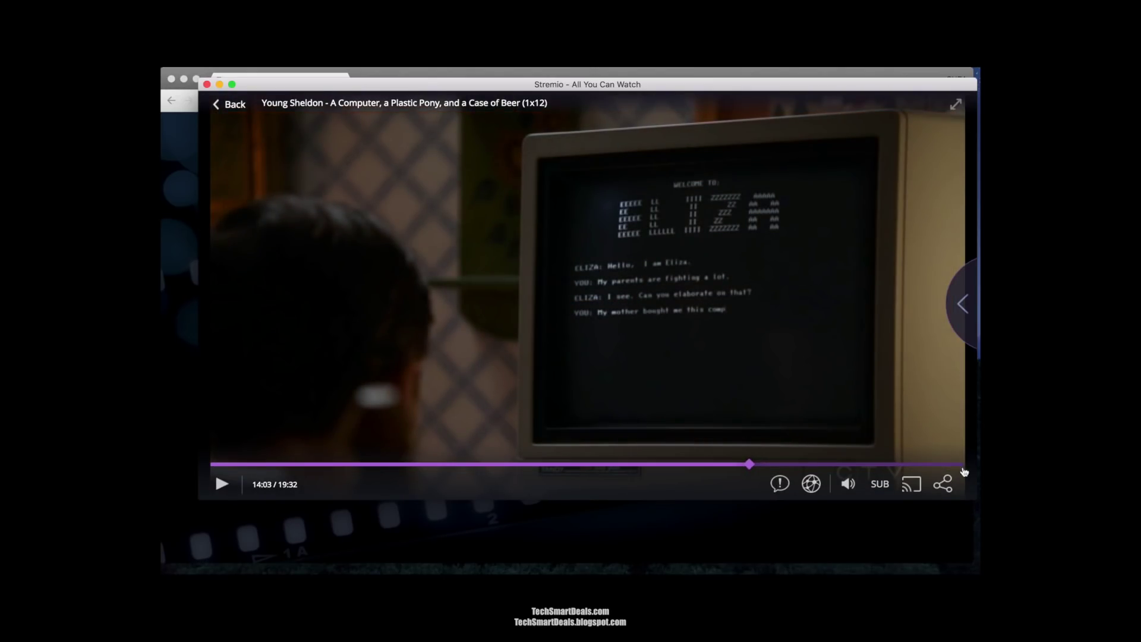
Try the player's Share, Cast, SUB, volume and network status buttons on the paused episode
left_click(941, 483)
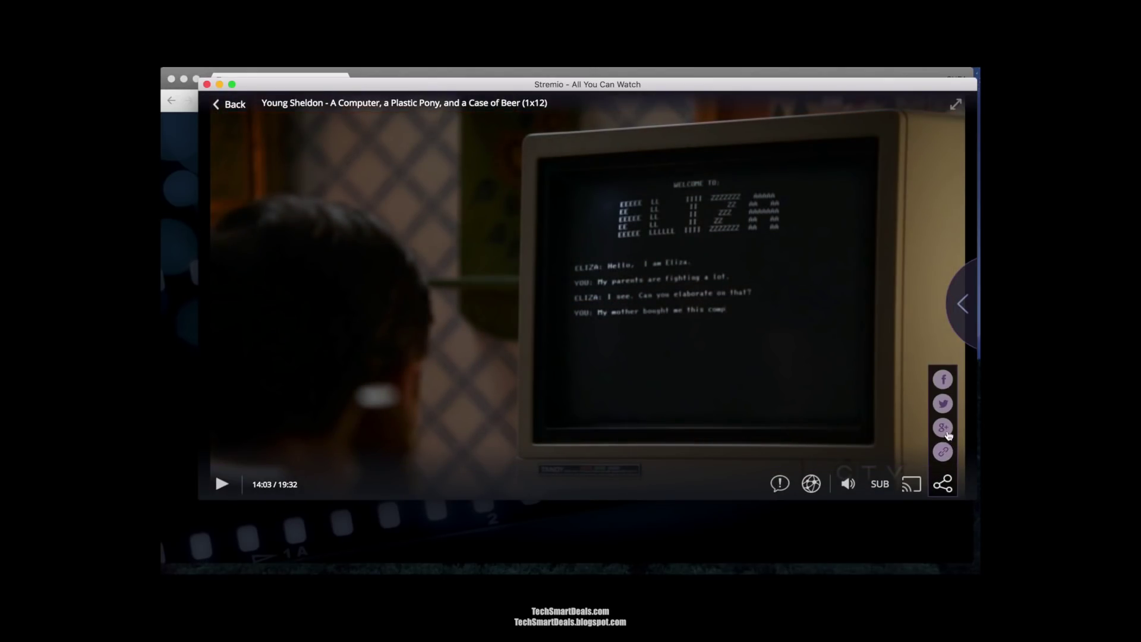
left_click(912, 484)
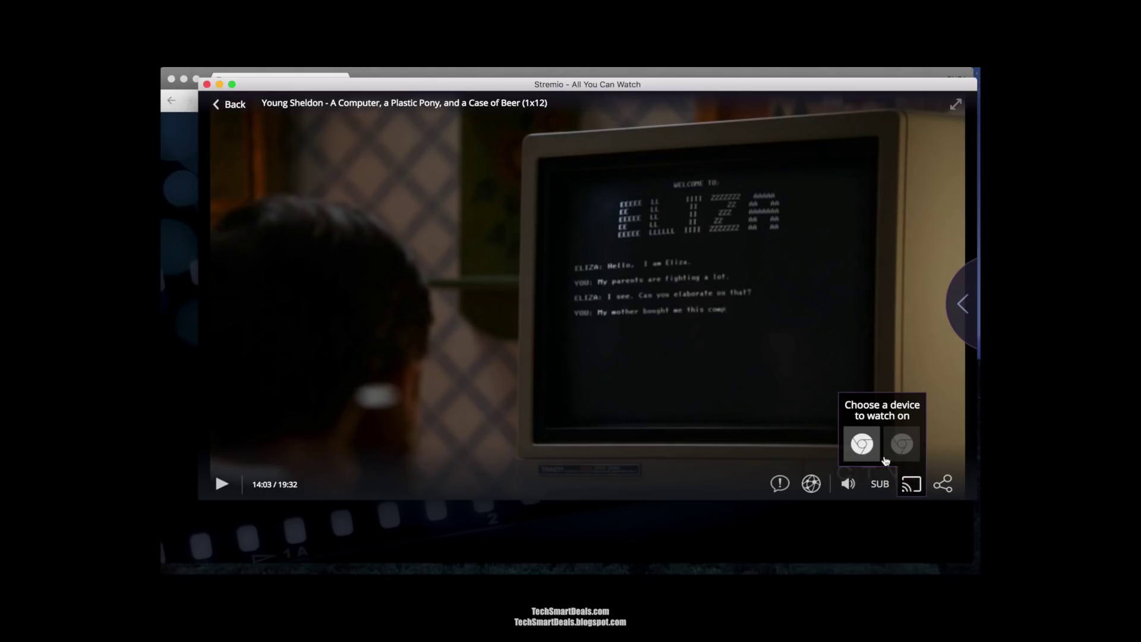
left_click(879, 484)
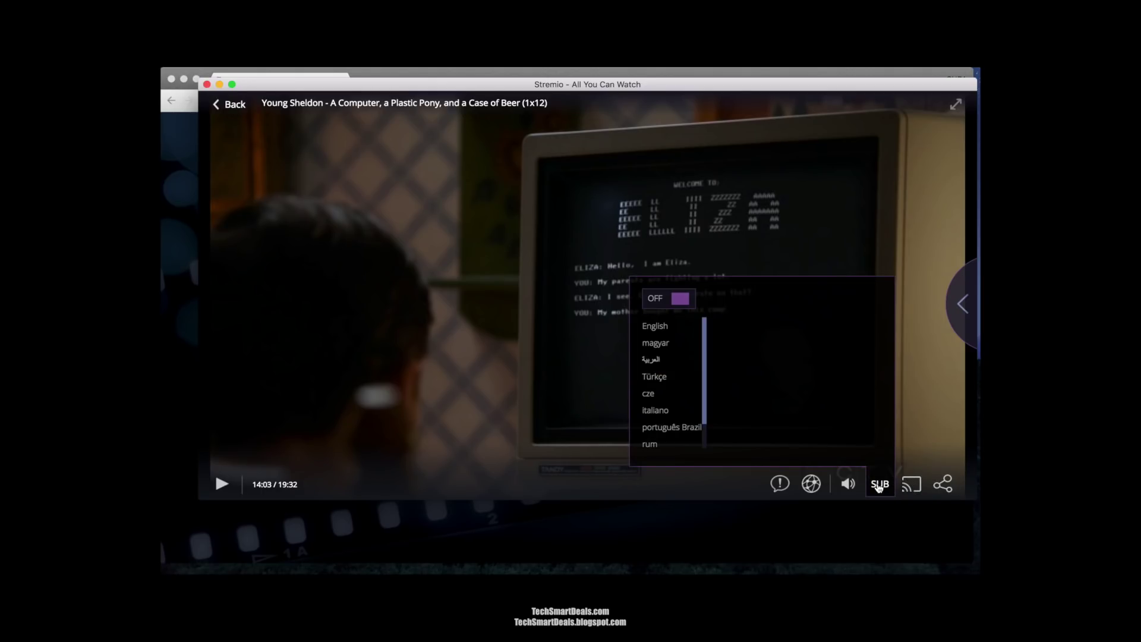
mouse_move(849, 486)
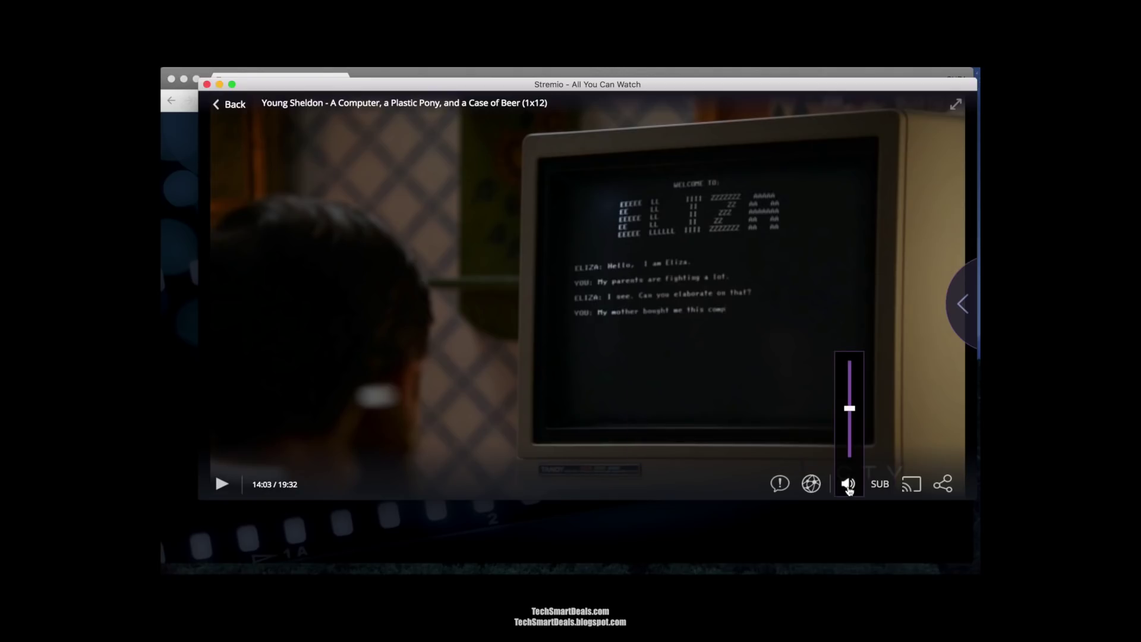
left_click(811, 484)
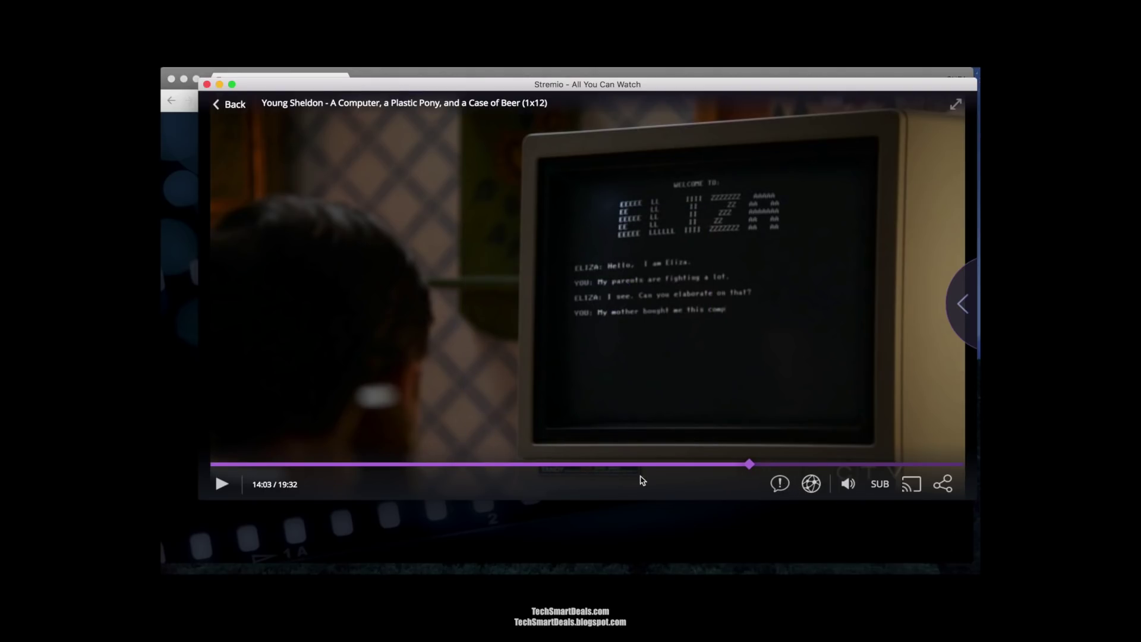
Leave the player, return to the Board, and open the Discover page of trending movies
left_click(227, 106)
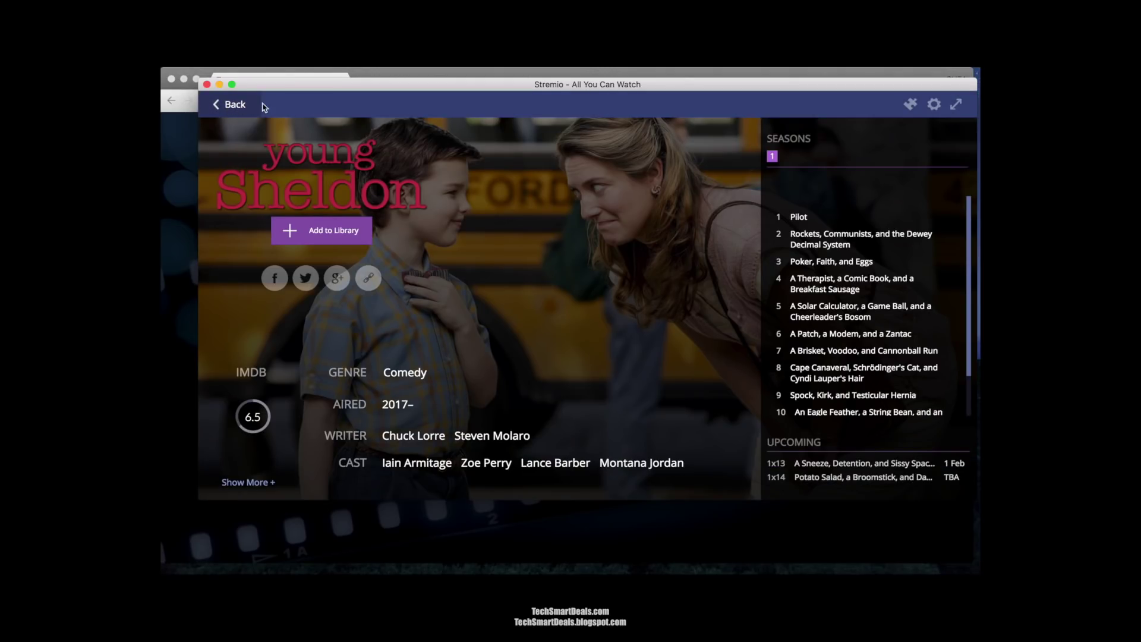
left_click(235, 106)
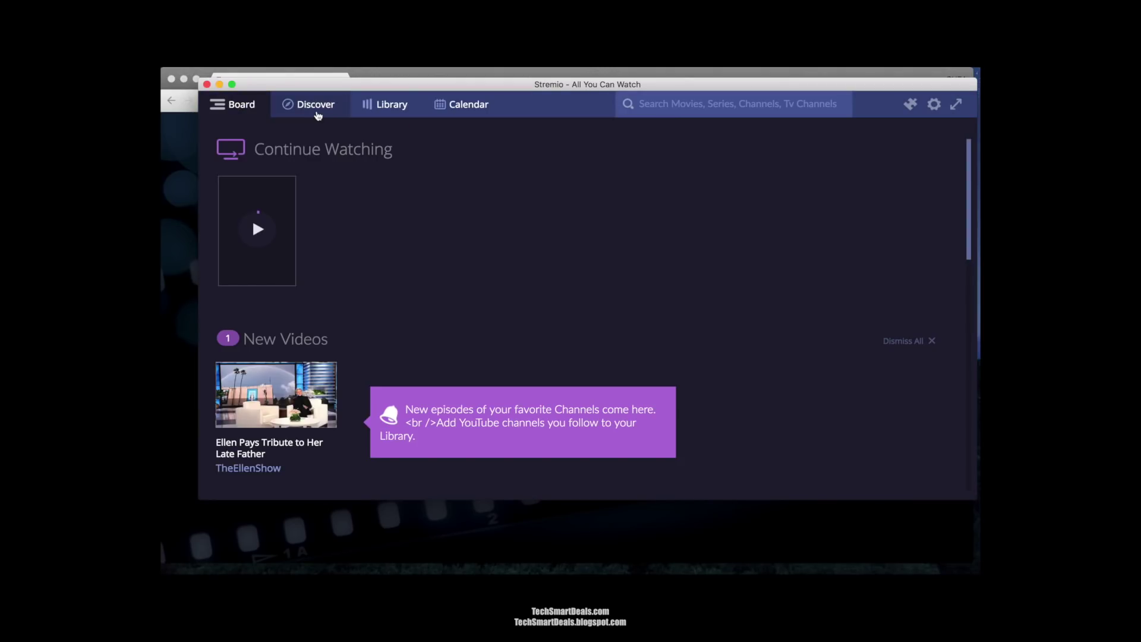
left_click(317, 112)
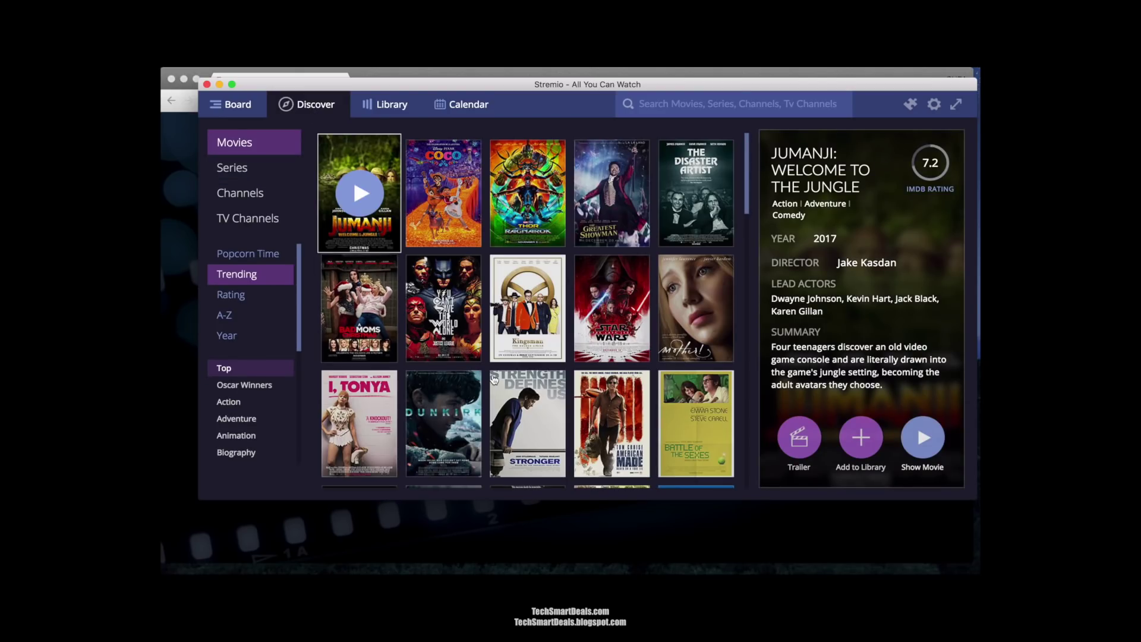
Move through the movie grid from A Bad Moms Christmas toward IT with the arrow keys
key("Down")
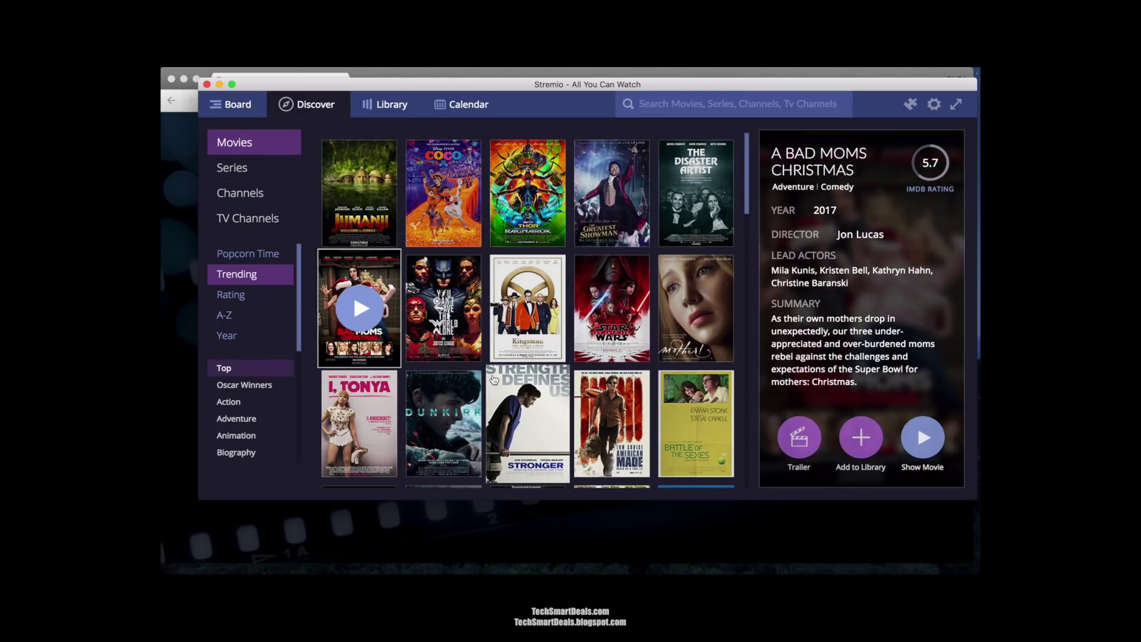
key("Right")
key("Right")
key("Right")
key("Down")
key("Down")
key("Down")
key("Down")
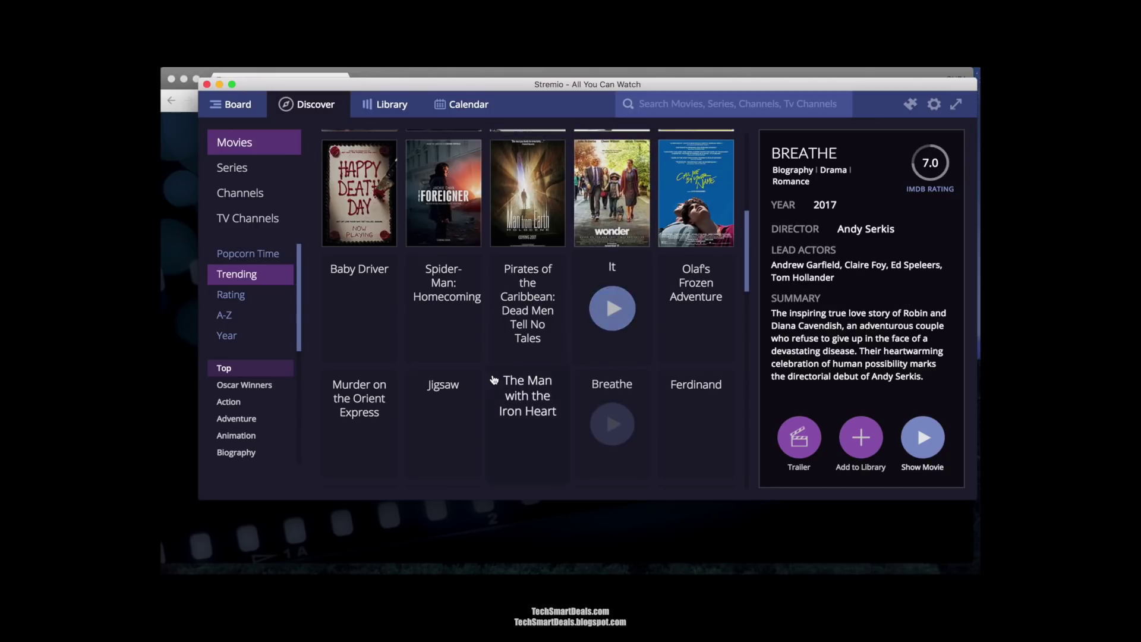
key("Up")
key("Up")
key("Up")
key("Up")
key("Up")
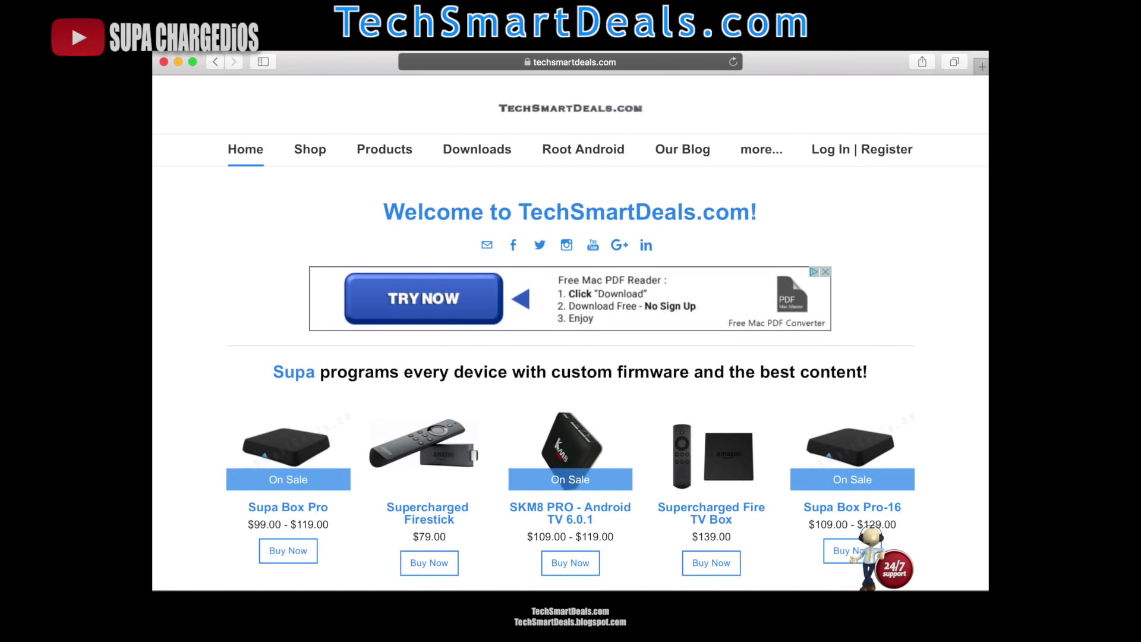
Buy one Supa Box Pro with the 'With Supa Remote' option, reaching checkout at $119.00
left_click(281, 447)
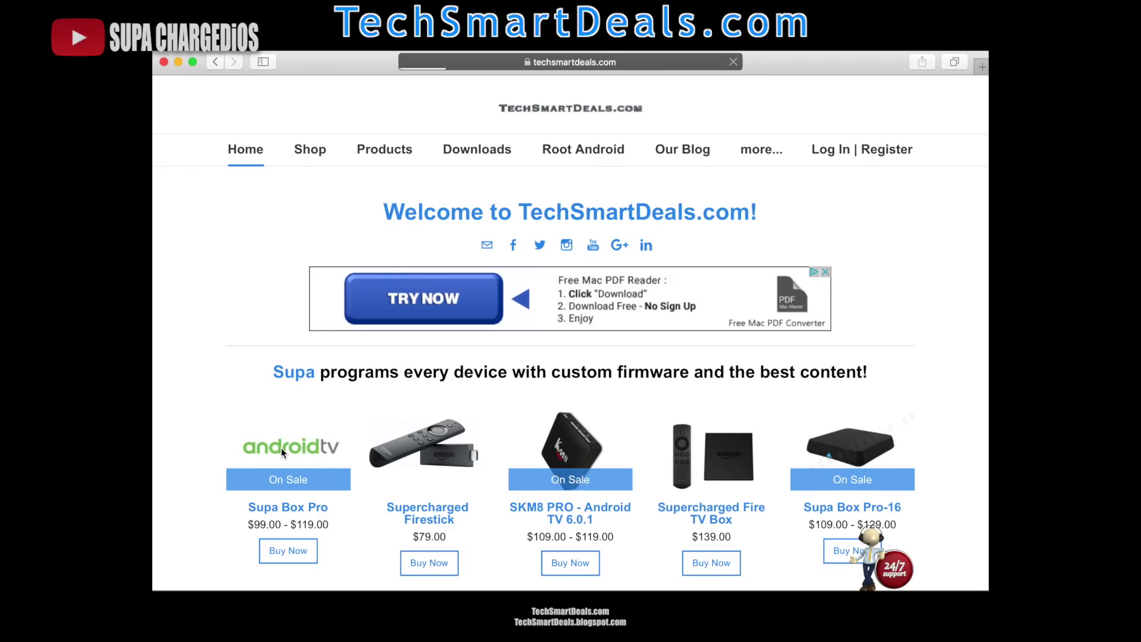
scroll(932, 397, "down", 3)
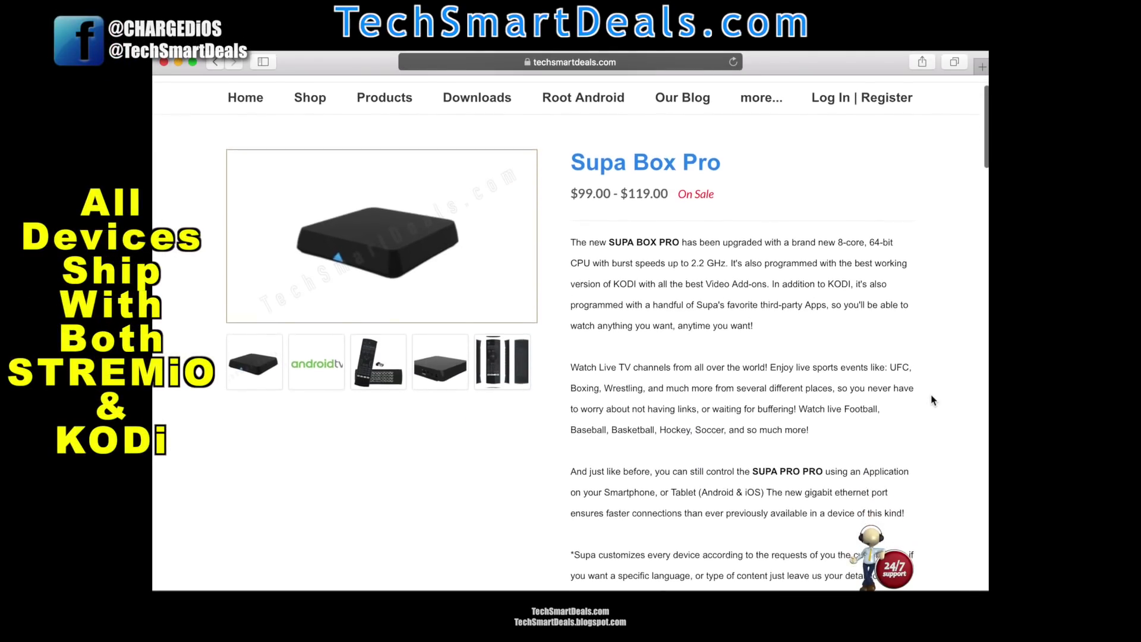
scroll(931, 400, "down", 5)
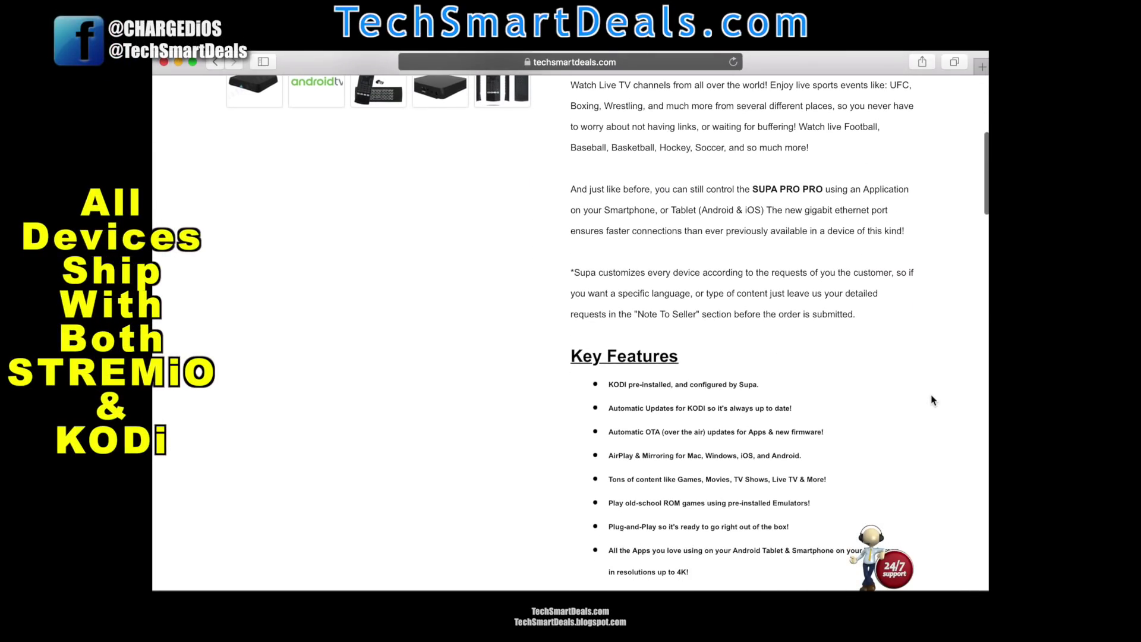
scroll(931, 399, "down", 12)
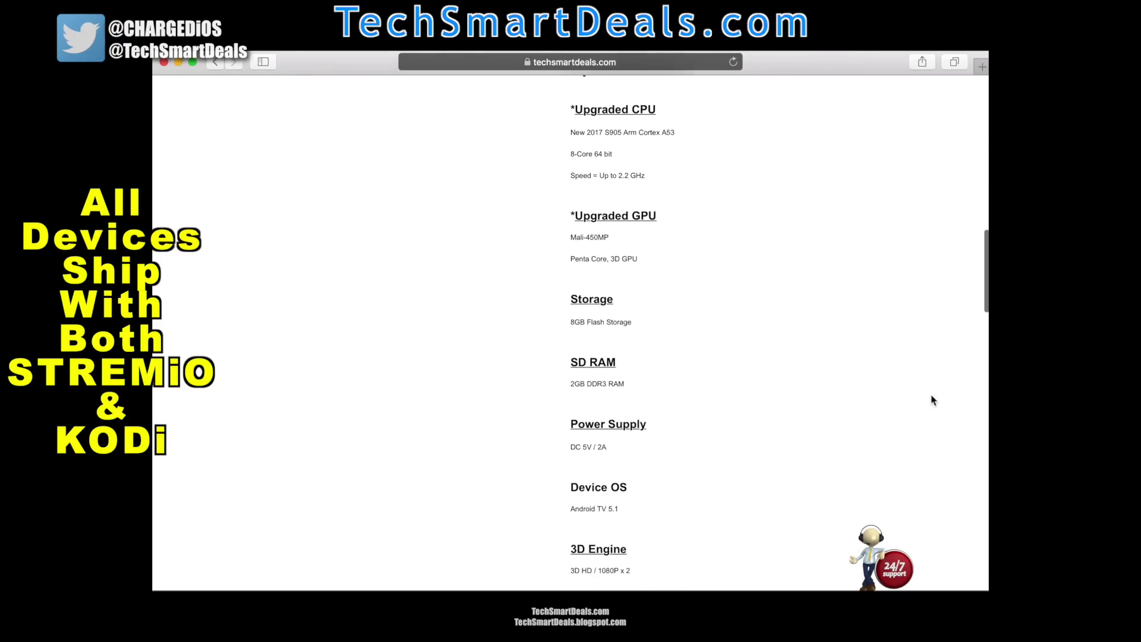
scroll(932, 398, "down", 18)
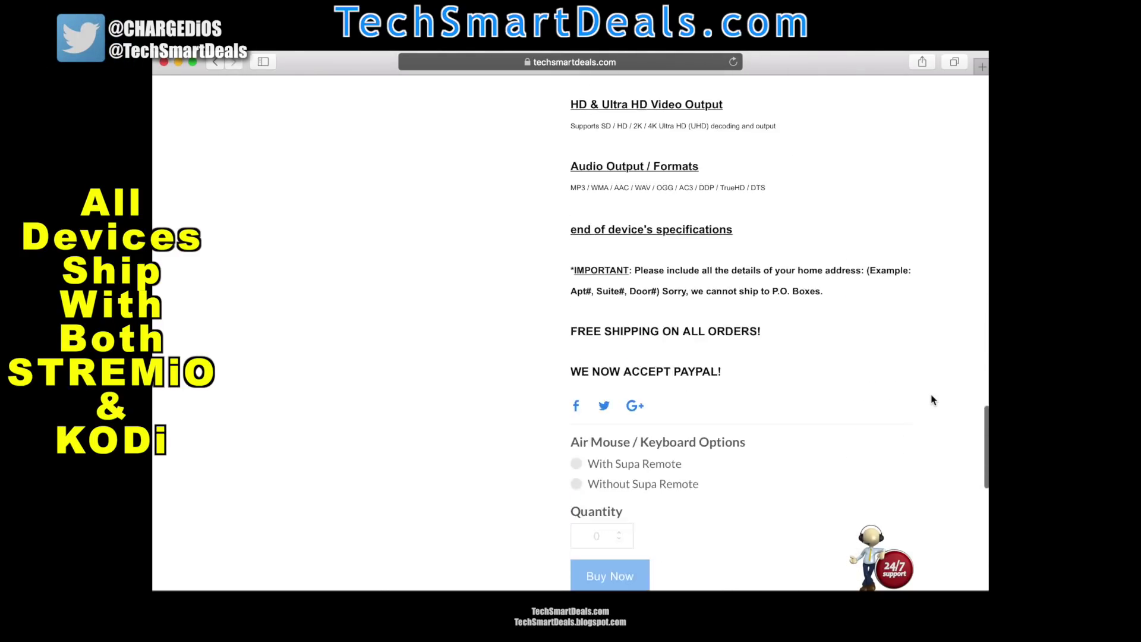
left_click(576, 330)
left_click(609, 442)
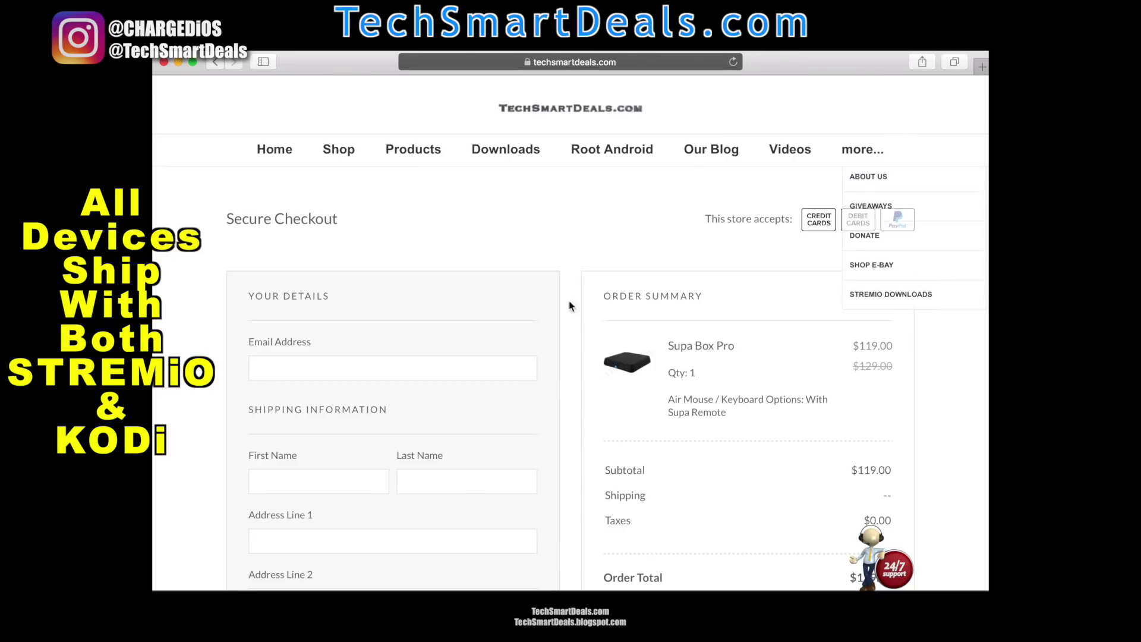